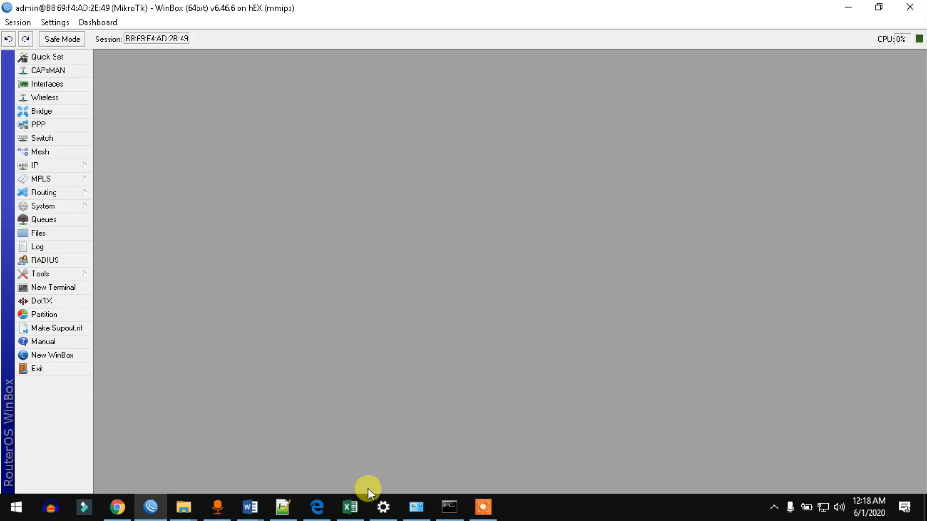
Step: Switch to the Excel workbook rtrwnet.xlsx and examine the two-room network layout, including the main router and its links to the access points
click(352, 506)
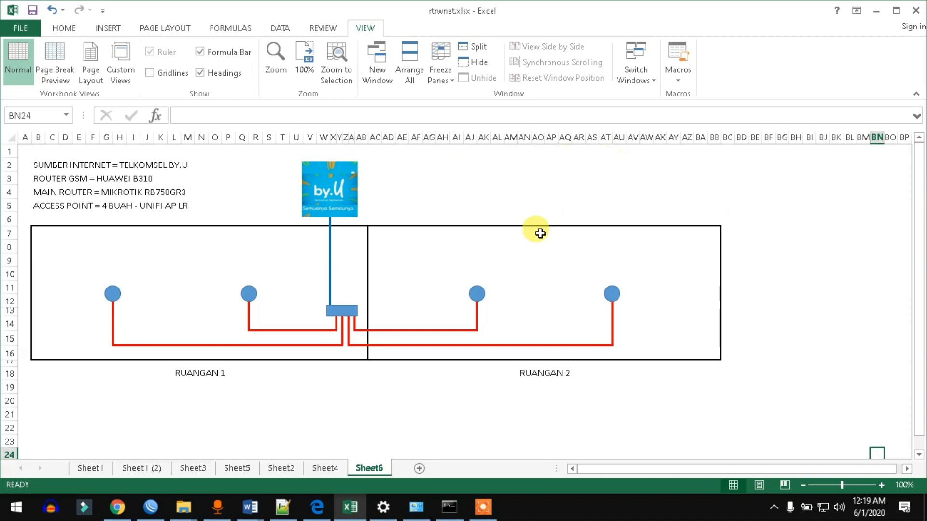
click(470, 191)
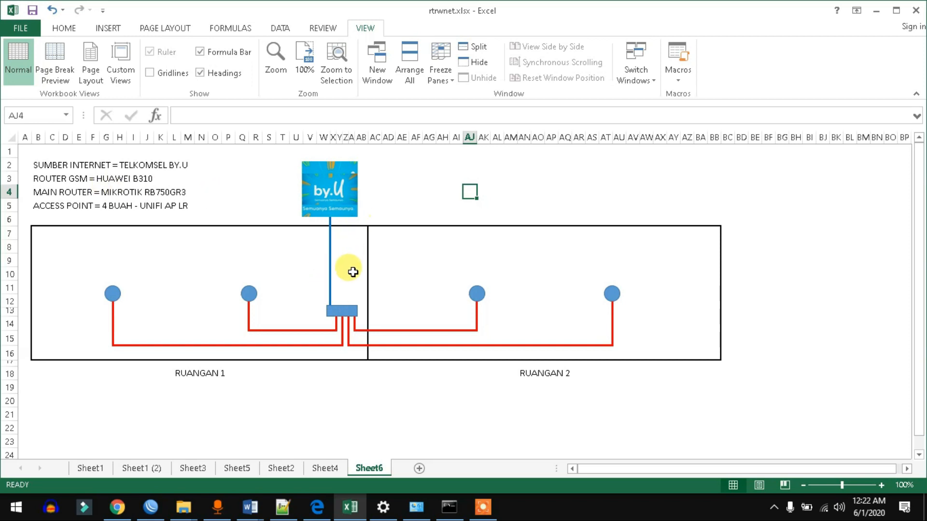
click(338, 310)
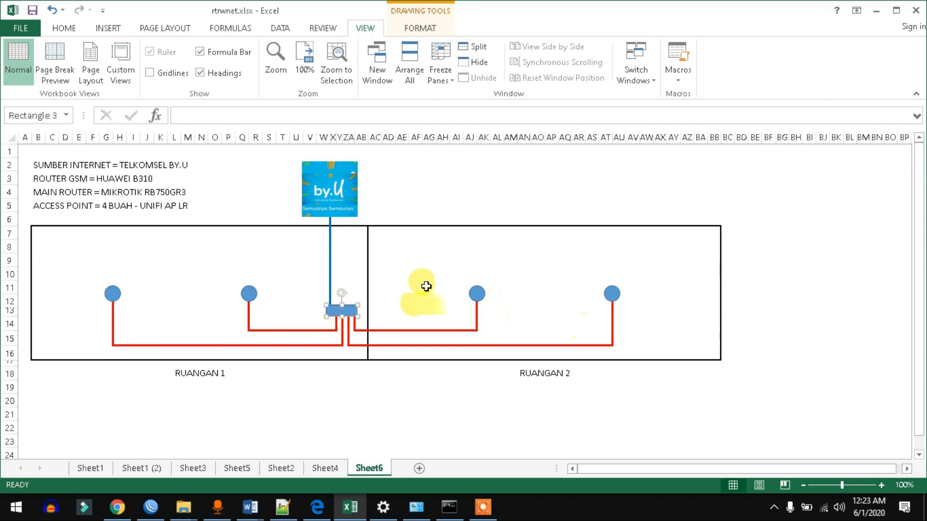
click(424, 188)
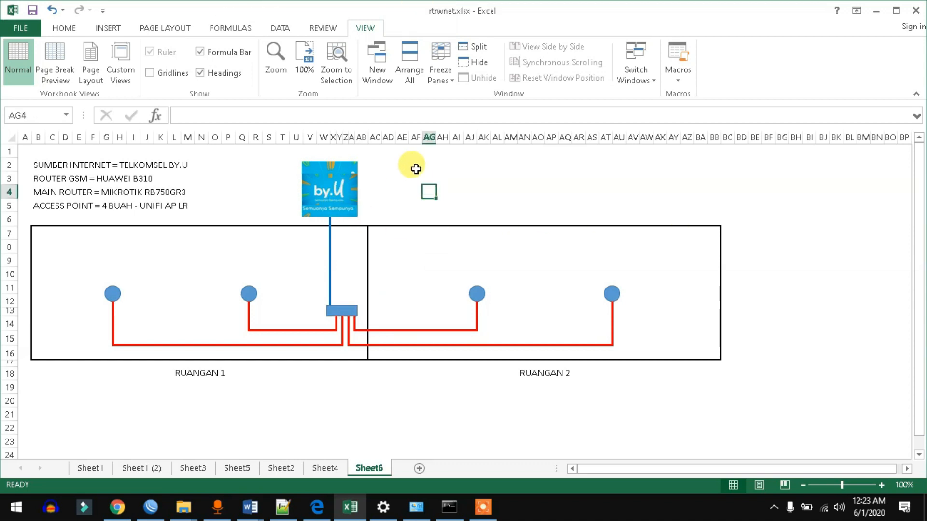
click(400, 163)
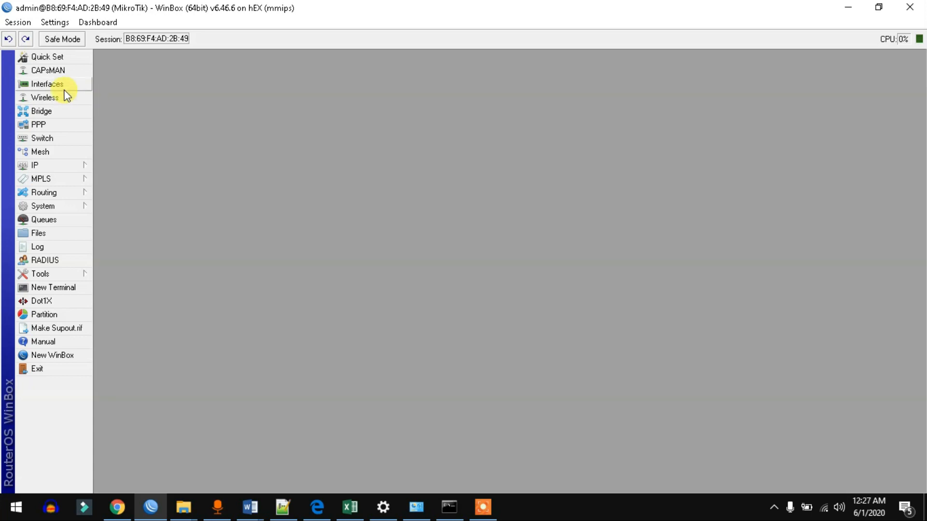
Step: In WinBox, review the general settings of the bridge-hotspot interface and accept them as they are
click(59, 114)
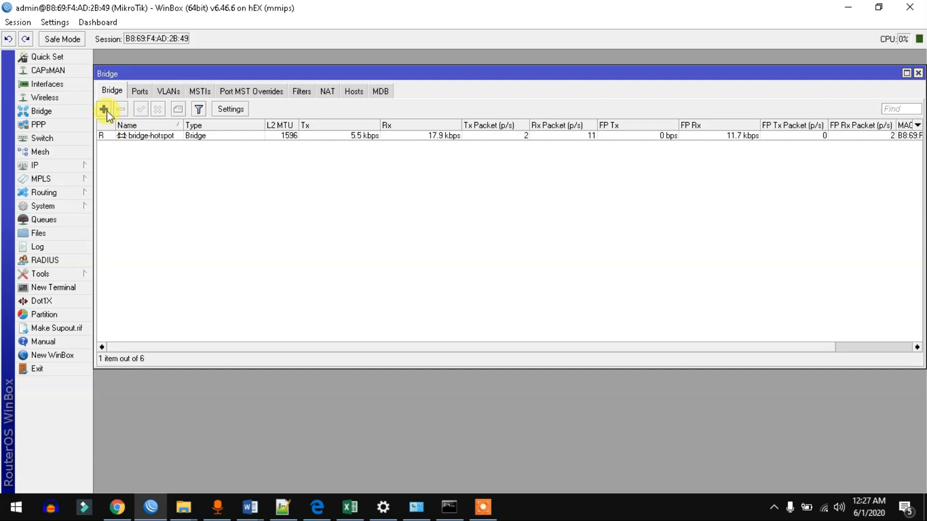
double_click(142, 135)
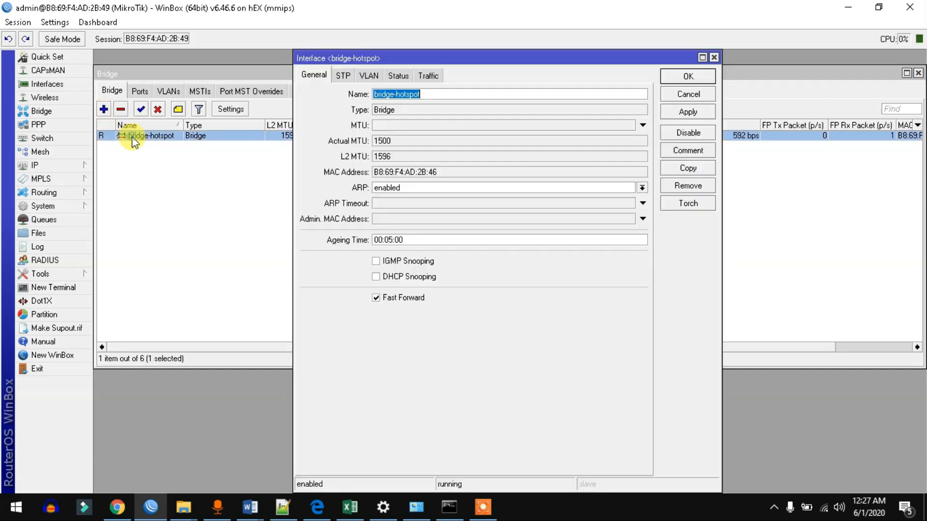
drag(375, 94, 321, 91)
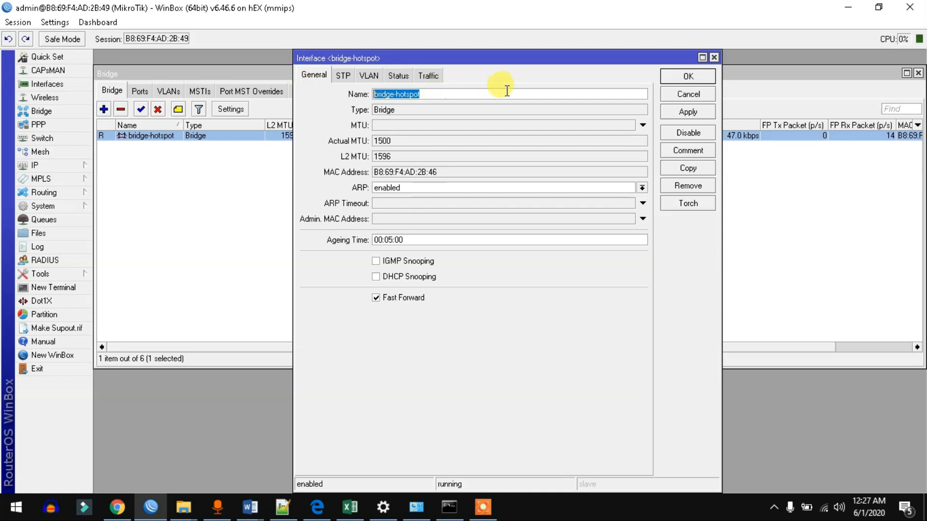
click(705, 113)
click(689, 76)
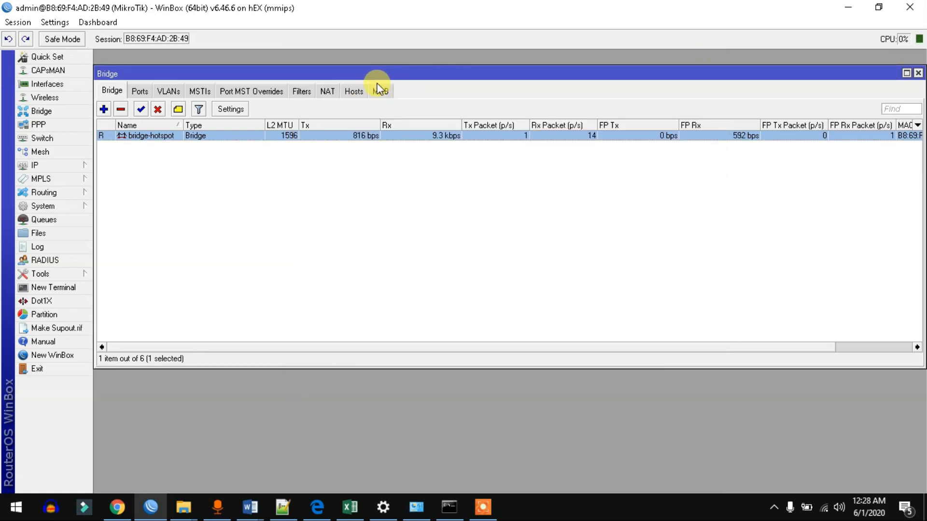
Step: Check the bridge's port assignments, try out a new port entry for ether1 on bridge-hotspot, and close the bridge settings
click(141, 91)
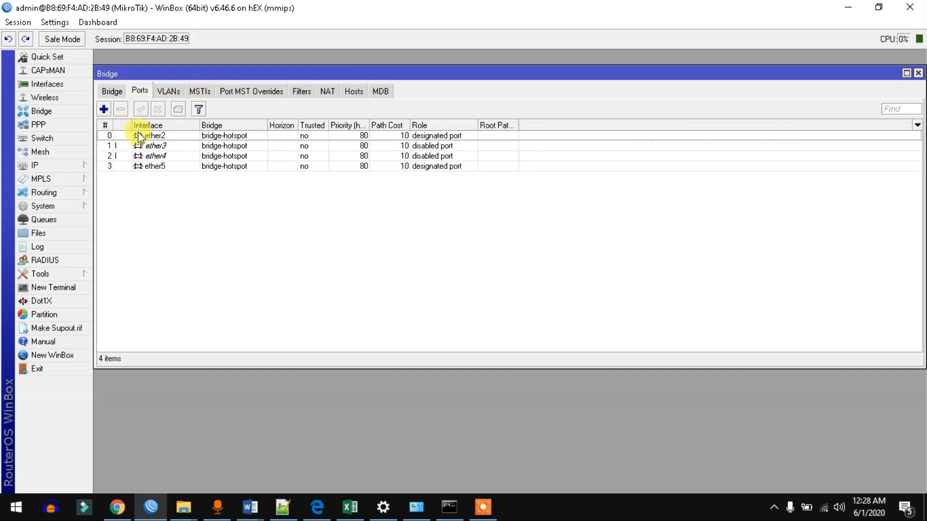
click(104, 109)
drag(498, 190, 513, 155)
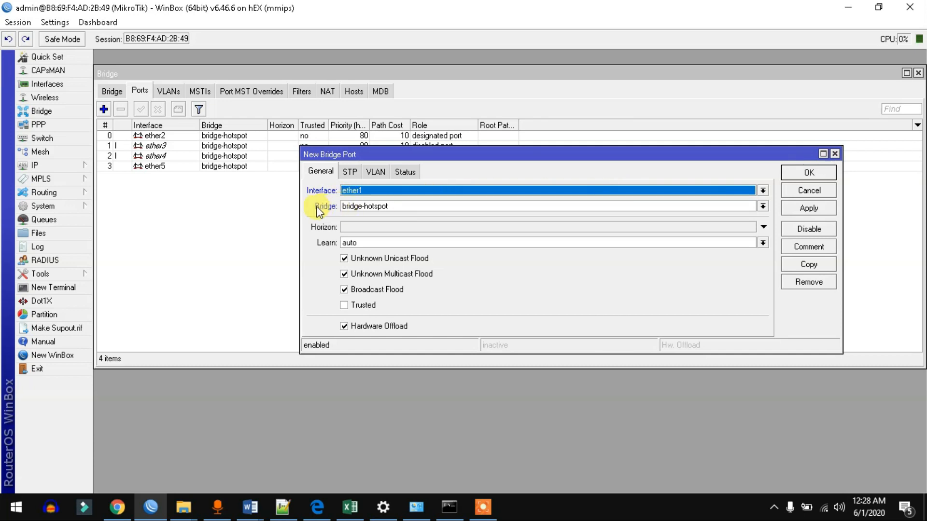
click(388, 207)
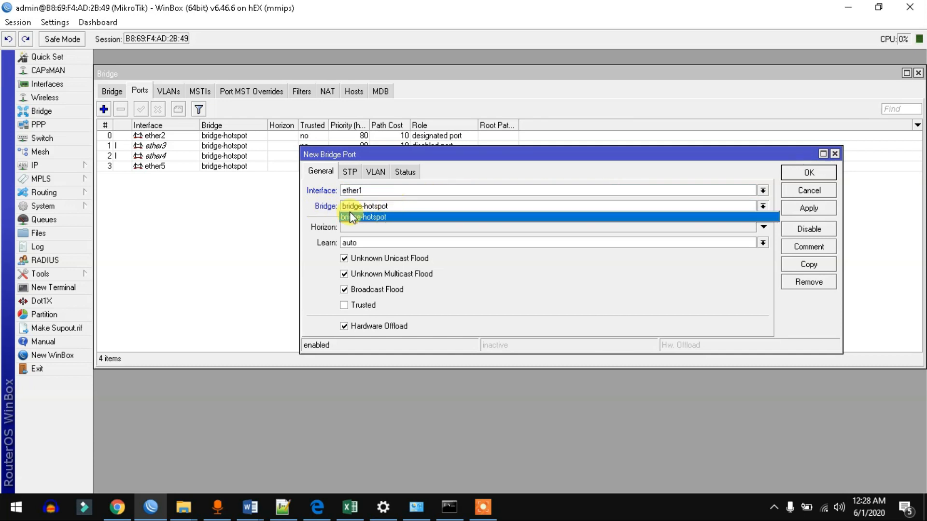
click(378, 217)
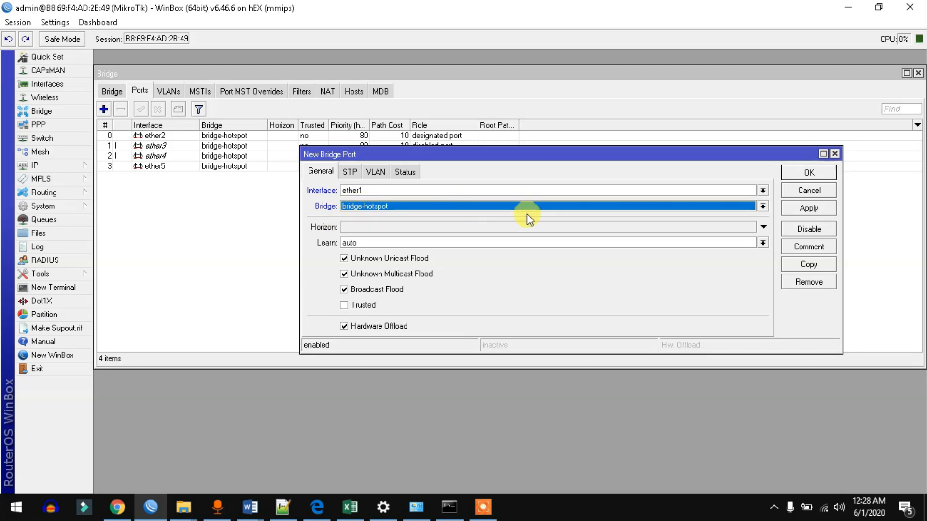
key(Return)
click(120, 109)
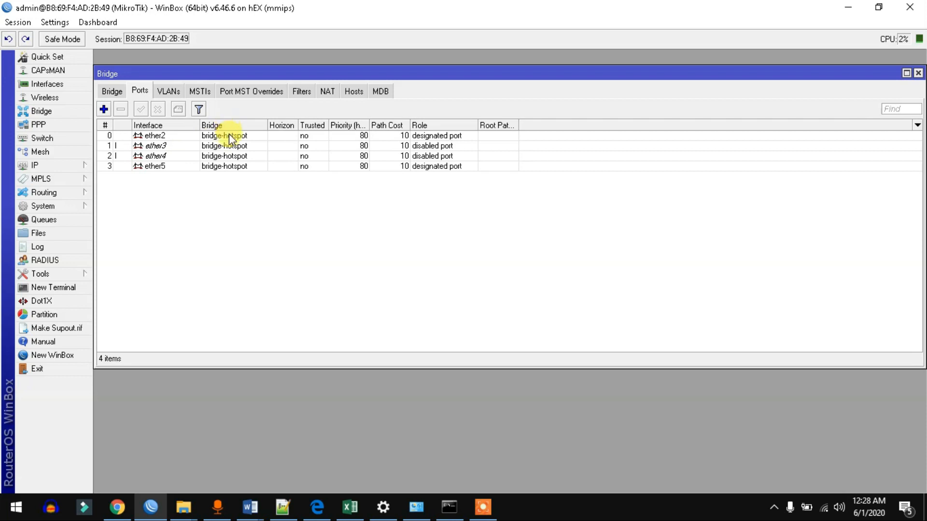
click(918, 73)
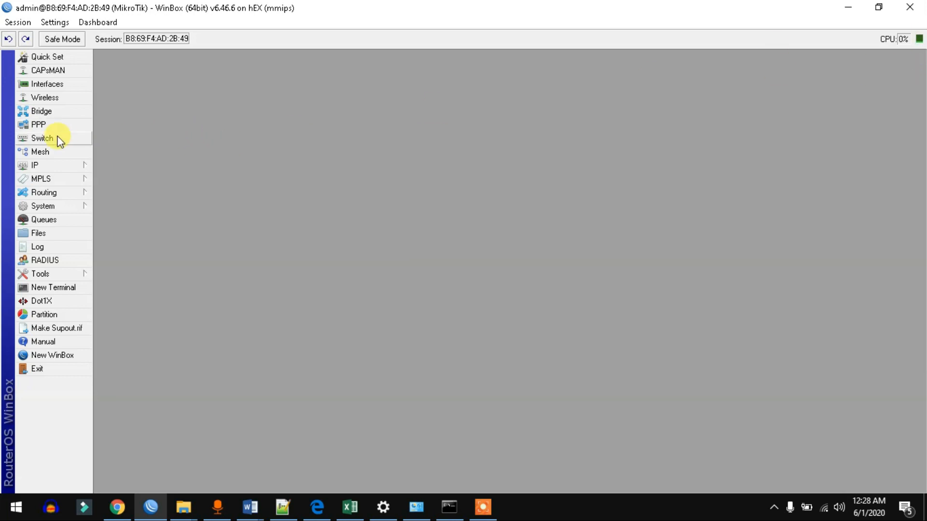
Step: Open the router's IP address list and widen its address column to read the full addresses
click(51, 163)
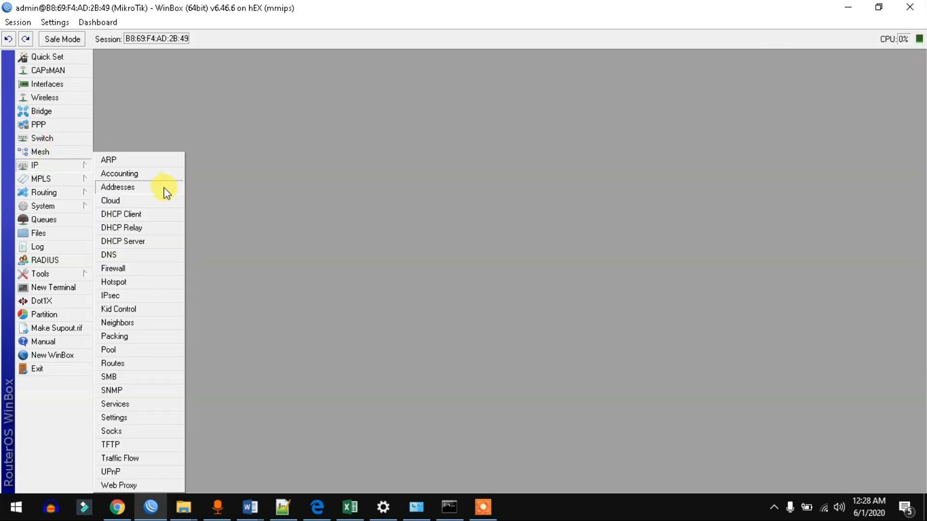
click(164, 188)
drag(416, 208, 357, 106)
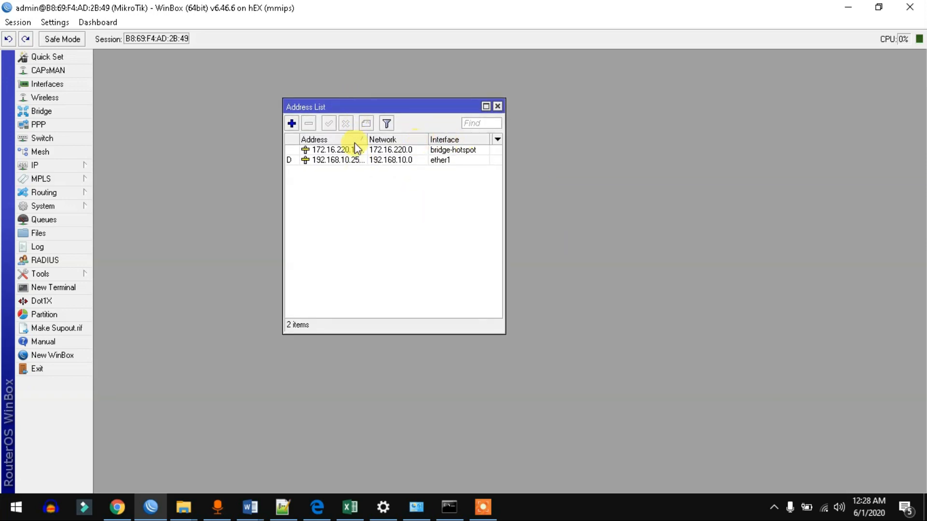
drag(367, 139, 382, 139)
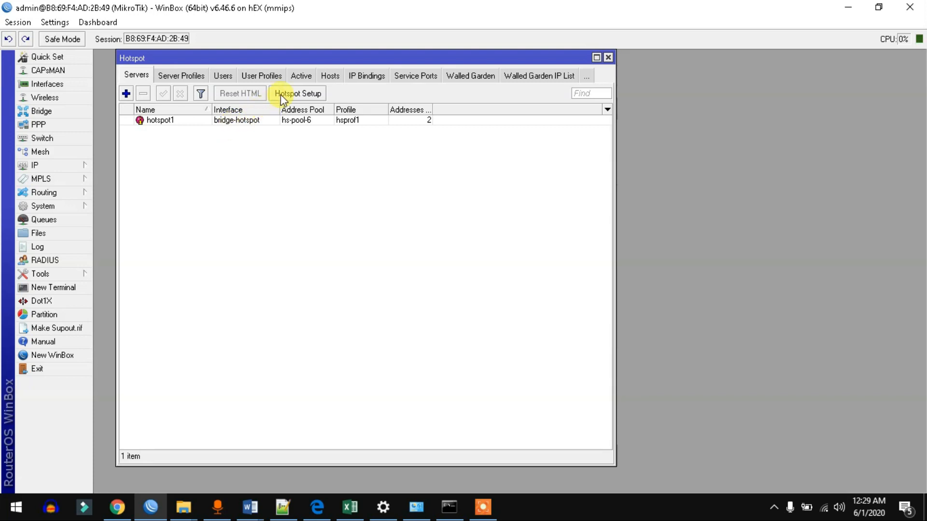
Step: Inspect the hotspot1 server's settings and look up the panitia profile among the hotspot user profiles
double_click(217, 121)
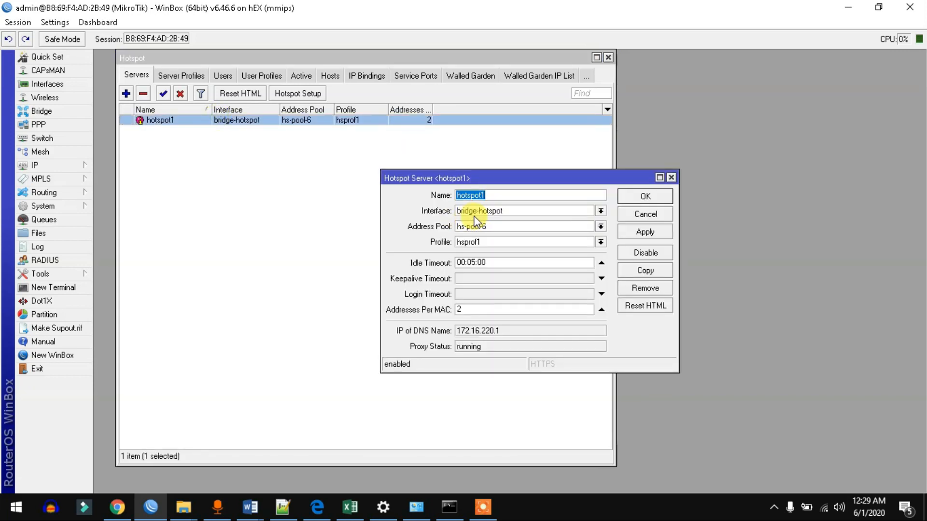
click(671, 178)
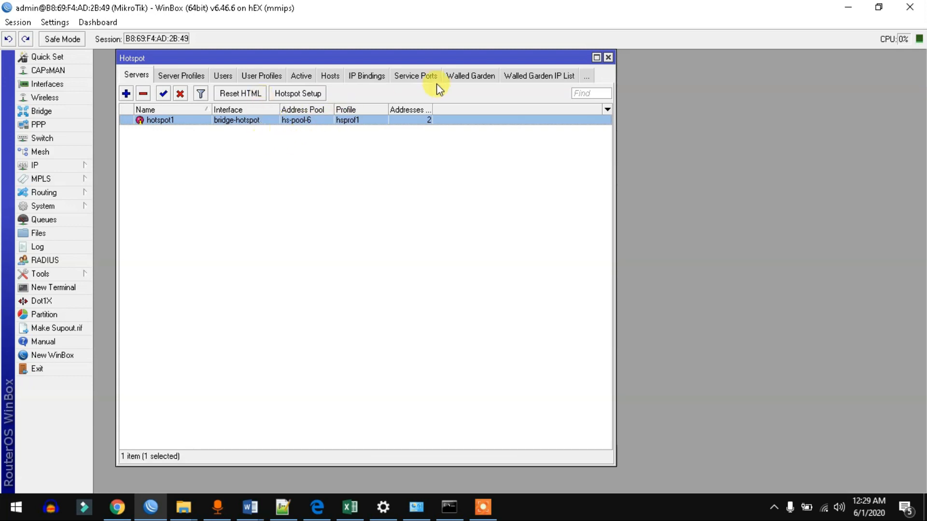
click(260, 76)
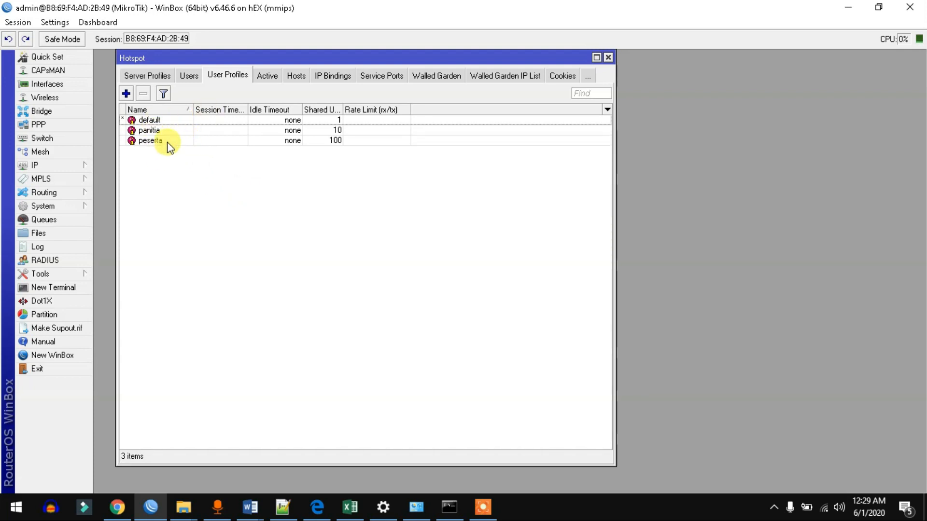
click(152, 132)
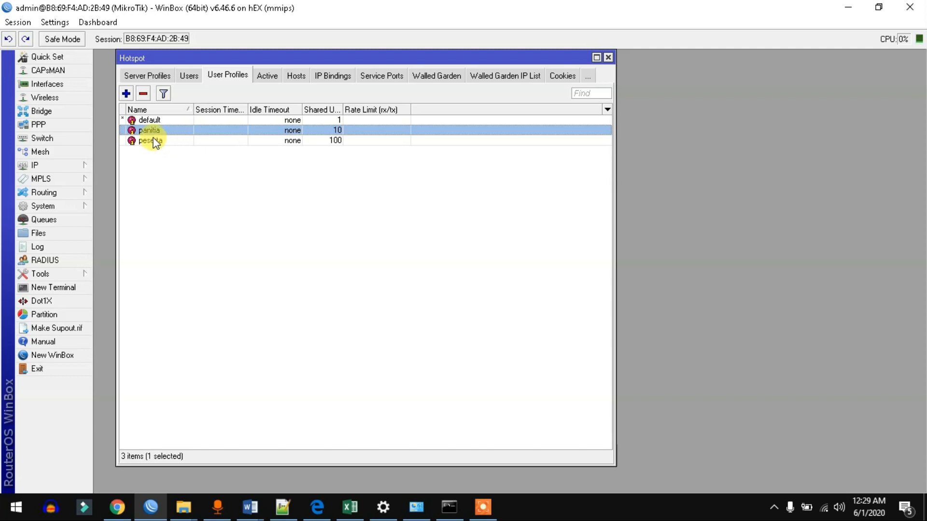
double_click(150, 130)
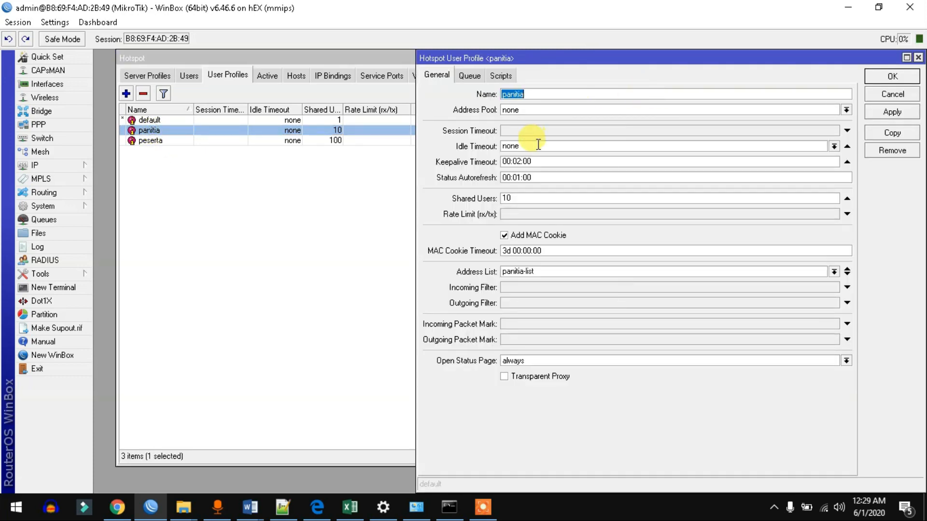
key(Escape)
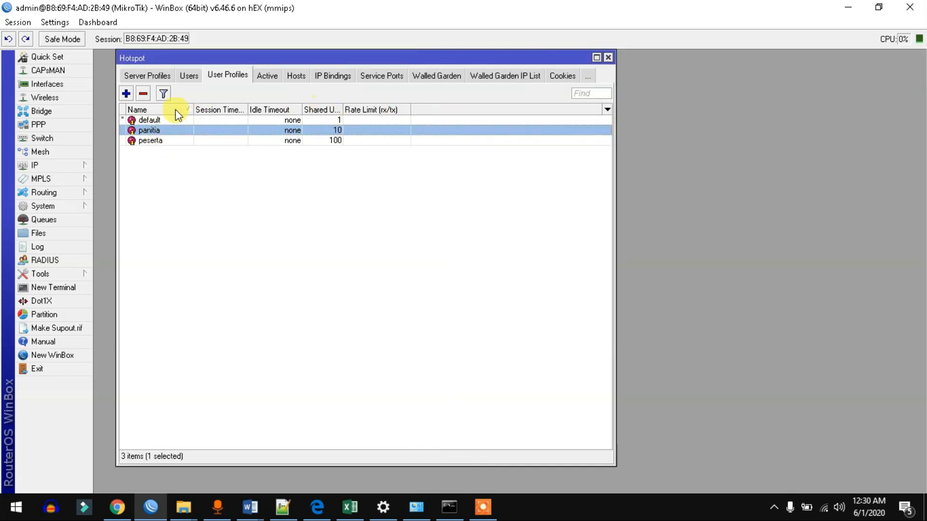
Step: Review the panitia user profile's name, shared users and address list, and accept the profile as it is
double_click(140, 129)
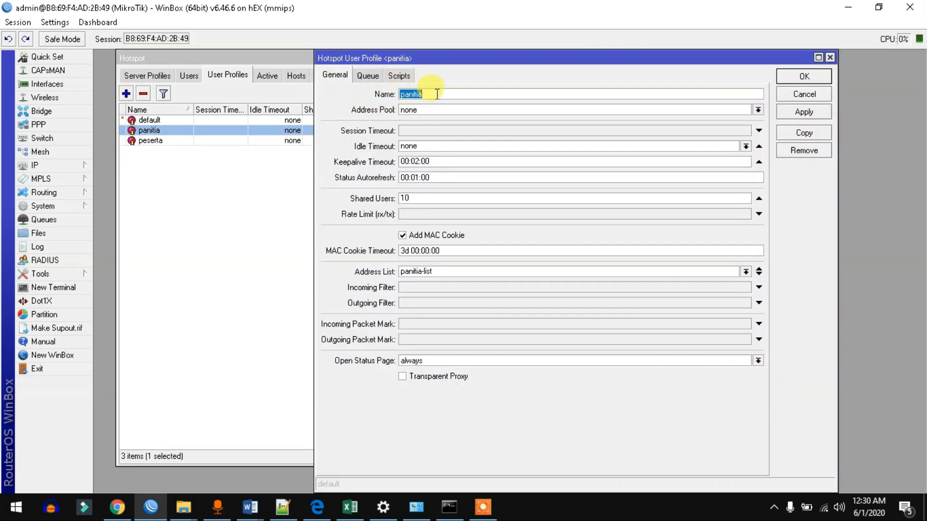
drag(425, 94, 399, 95)
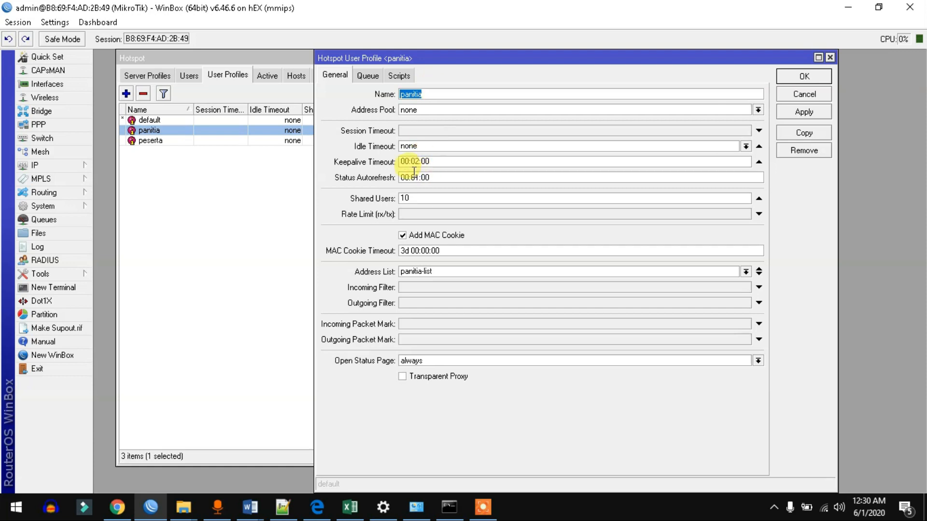
double_click(411, 197)
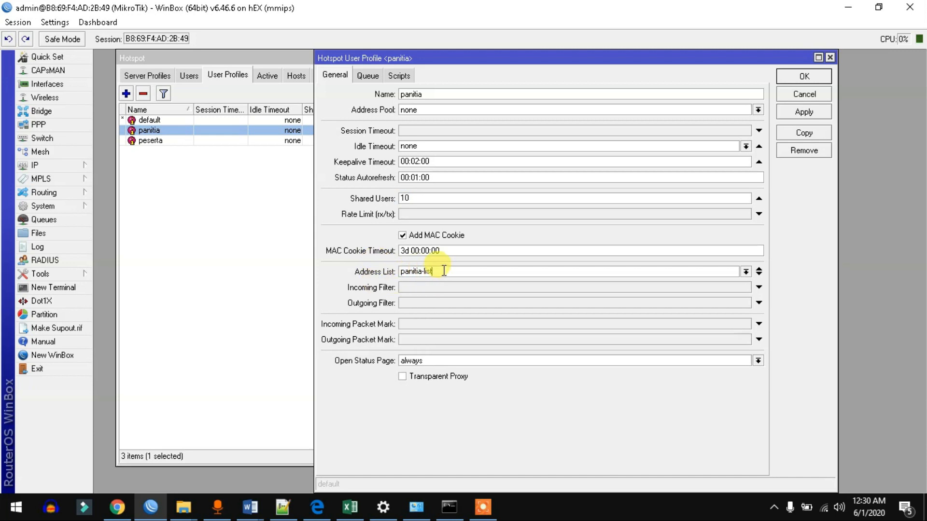
drag(444, 270, 368, 269)
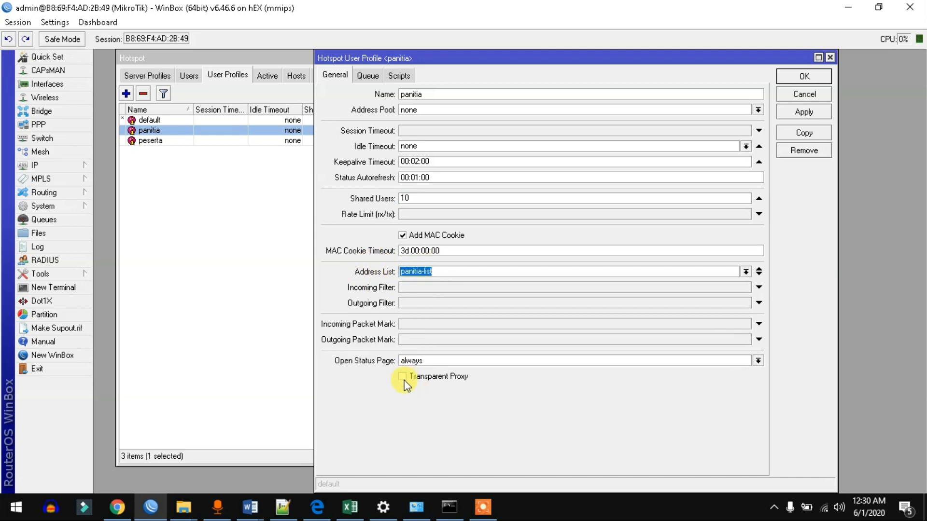
click(802, 112)
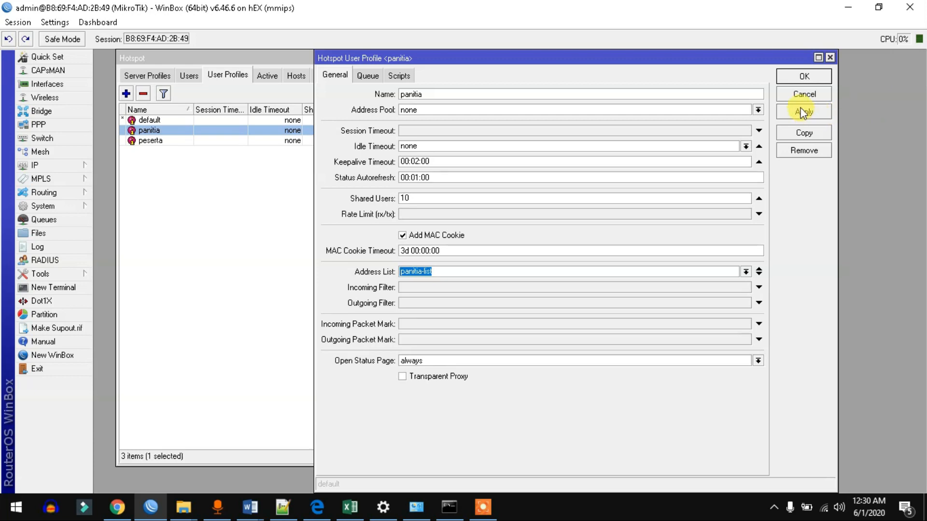
click(801, 77)
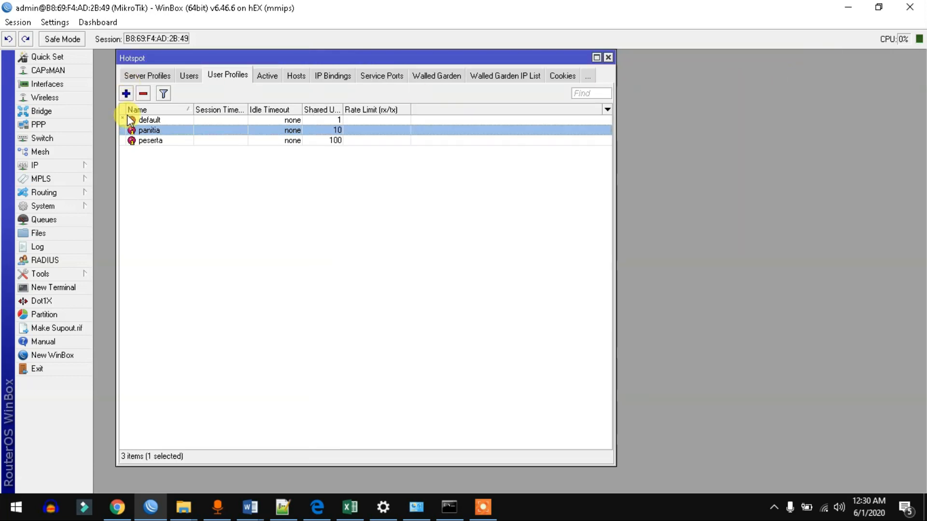
Step: Review the peserta user profile's shared users and address list, and accept the profile as it is
double_click(158, 142)
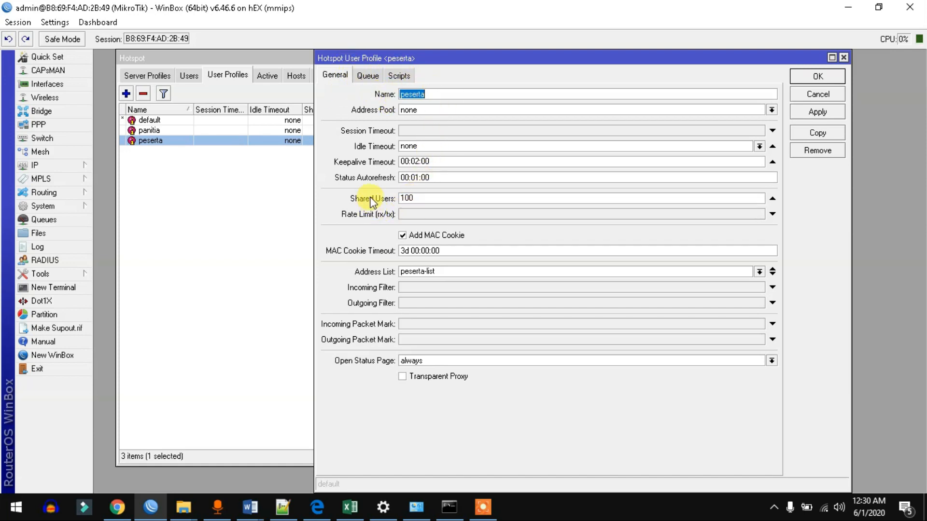
double_click(407, 197)
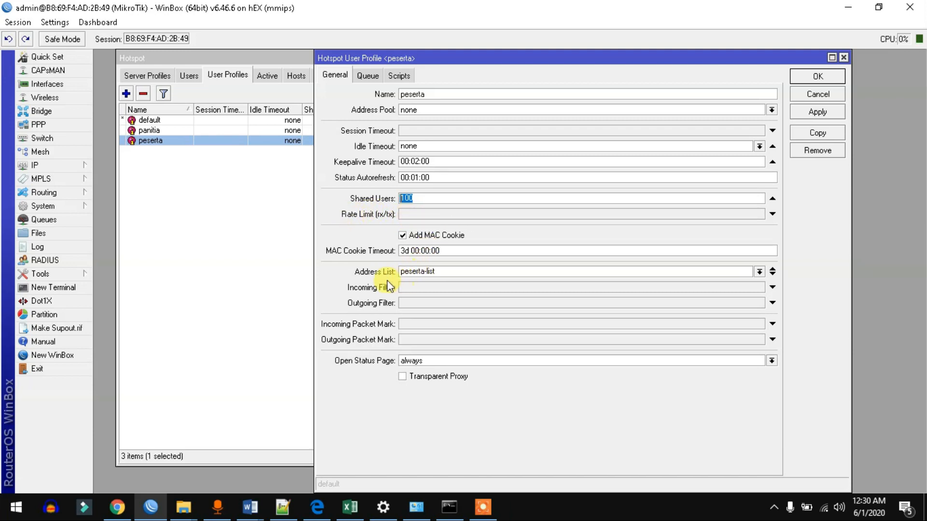
double_click(415, 271)
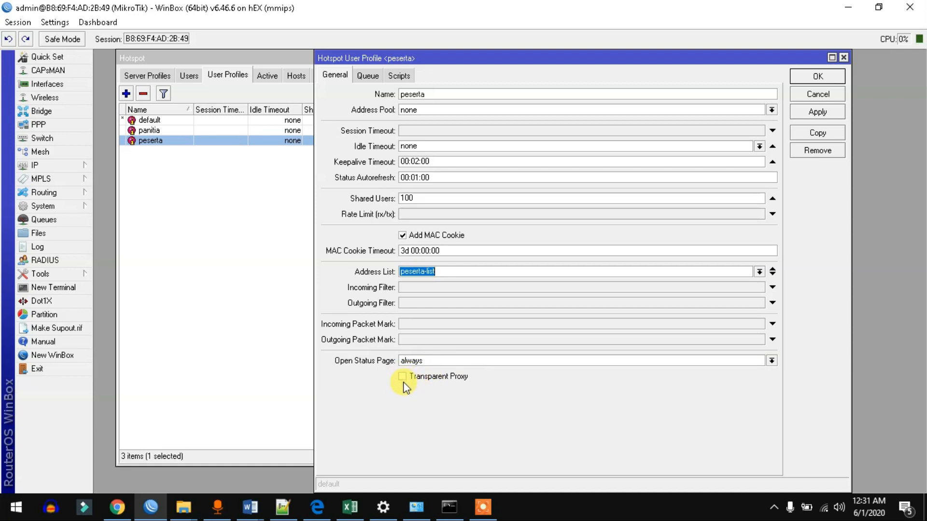
click(826, 73)
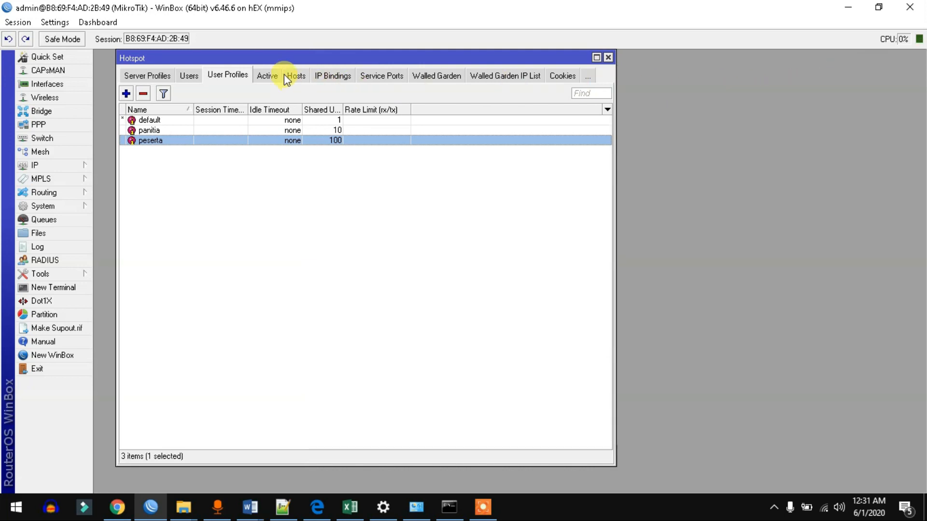
Step: Review the hotspot user accounts assigned to the panitia and peserta profiles, and close the hotspot window
click(187, 75)
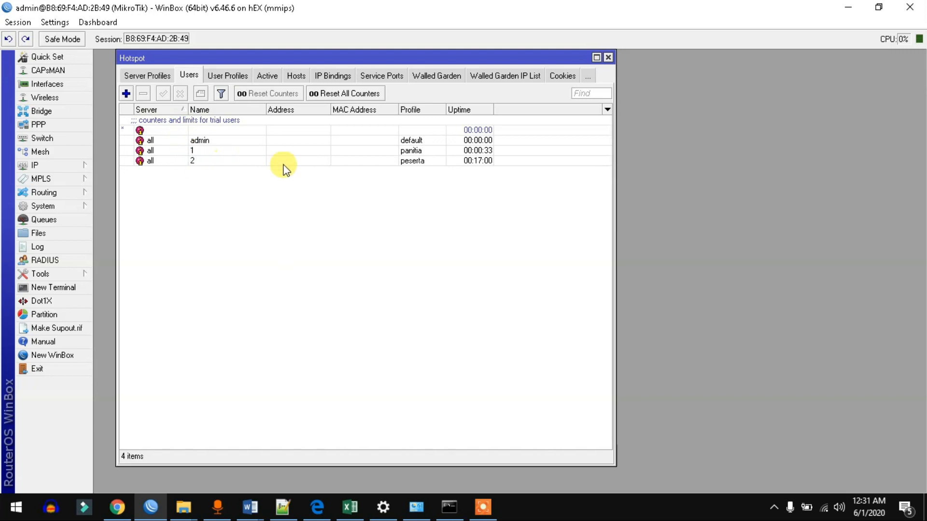
double_click(183, 151)
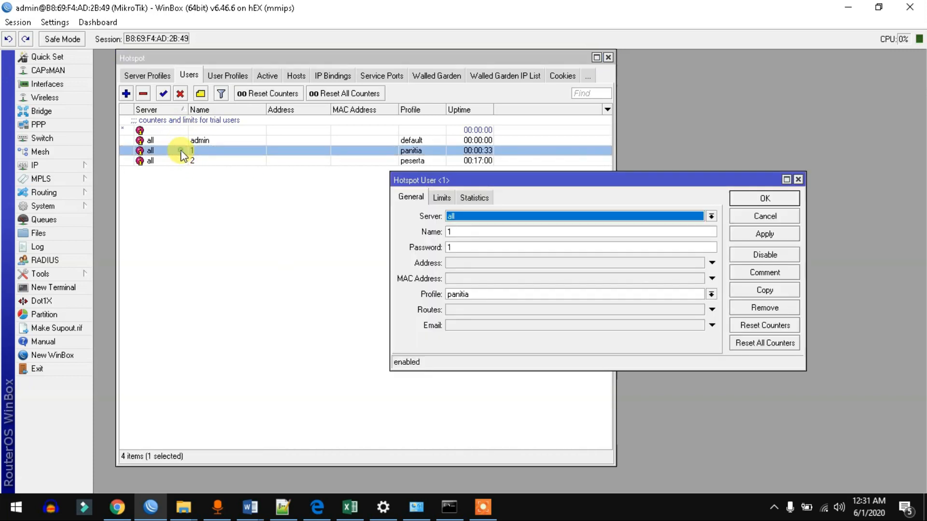
click(766, 197)
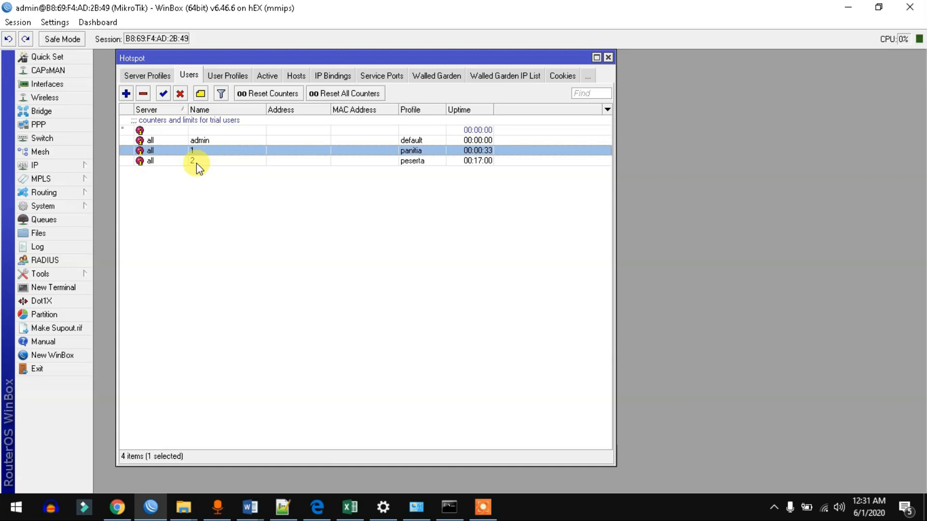
click(197, 163)
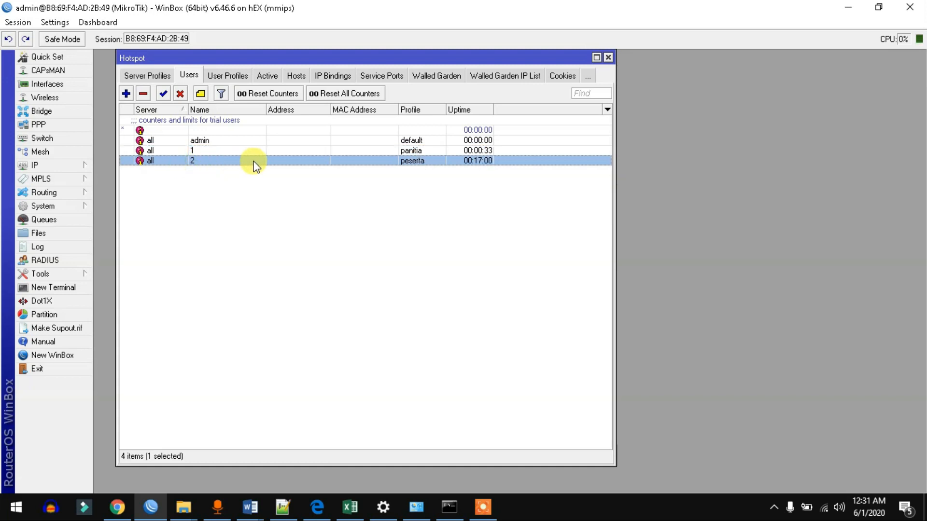
click(141, 170)
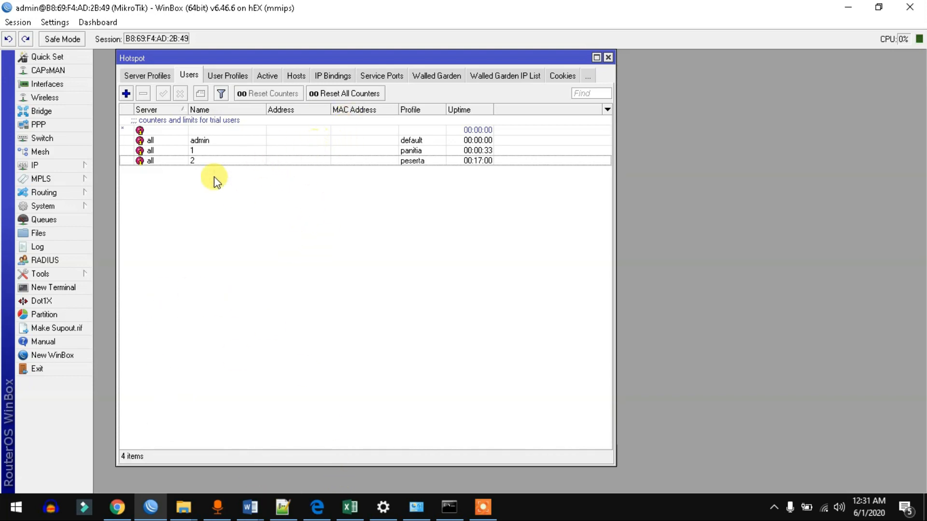
click(608, 57)
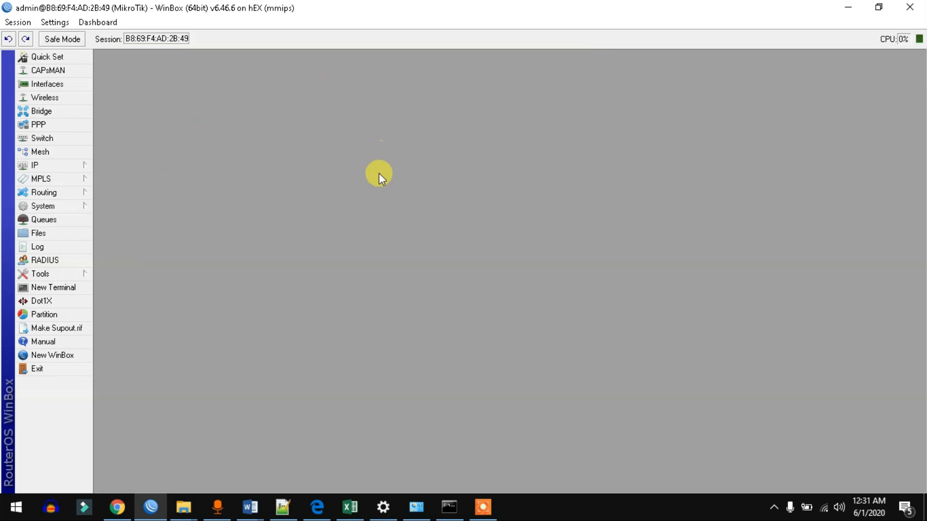
Step: Examine the firewall's raw rules that feed sosmed-list by content, and the Layer7 protocol patterns for streaming sites
click(27, 166)
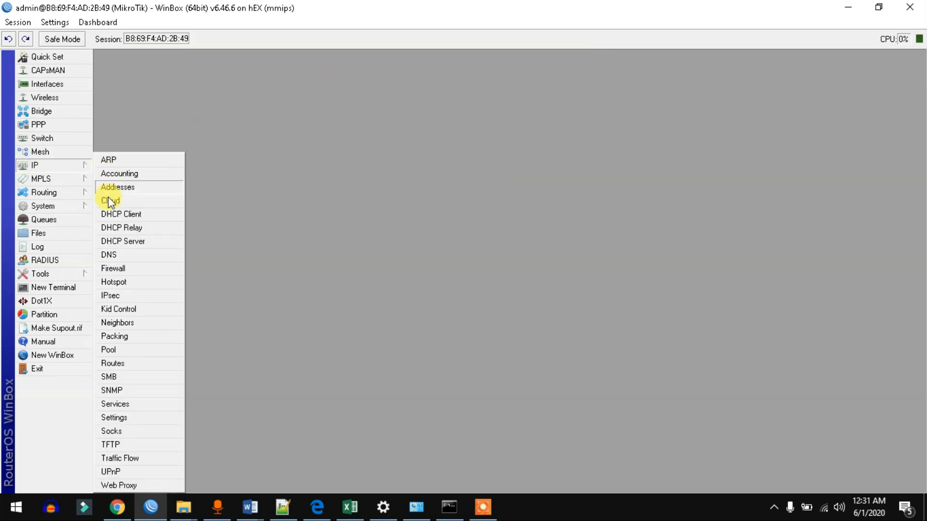
click(112, 269)
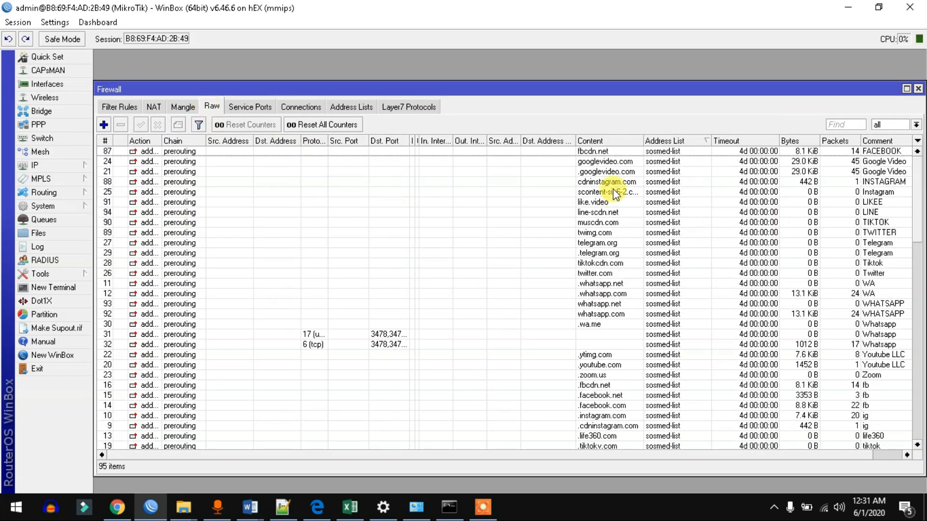
scroll(558, 294, down, 2)
scroll(558, 292, up, 2)
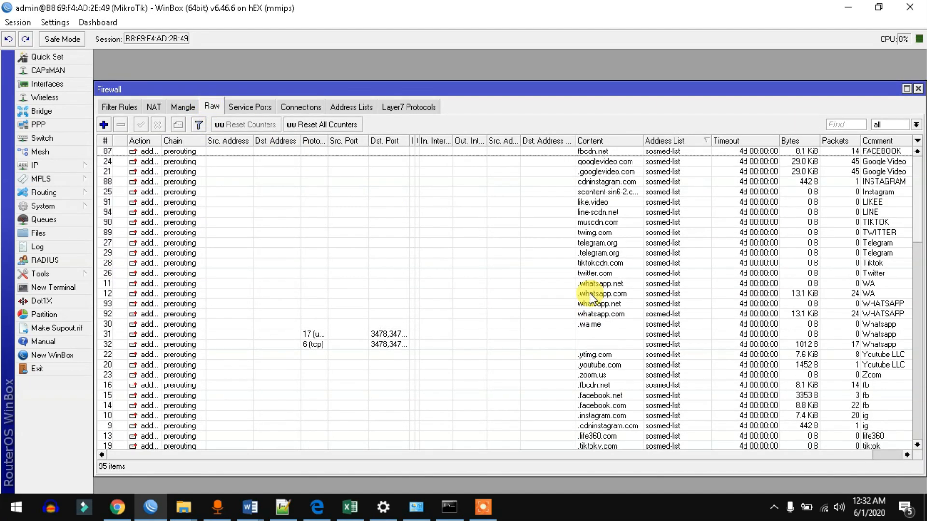
drag(916, 239, 920, 193)
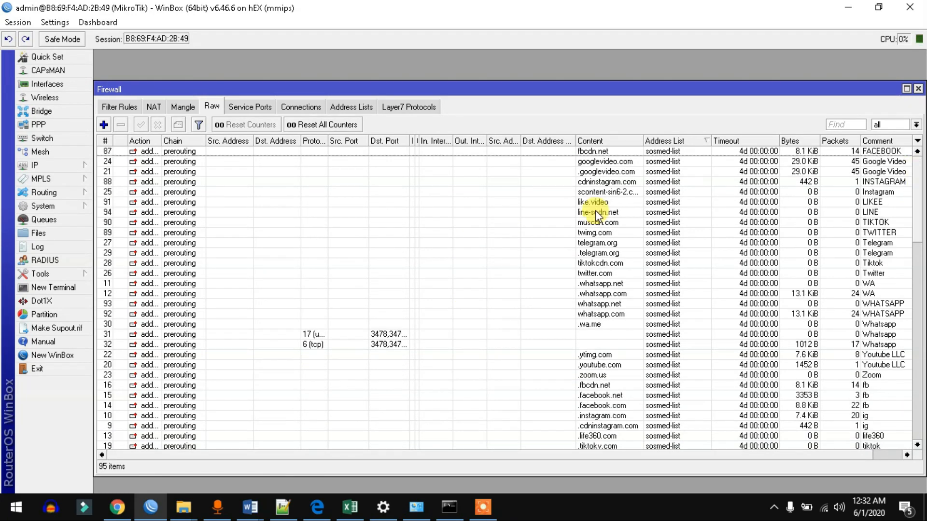
click(401, 110)
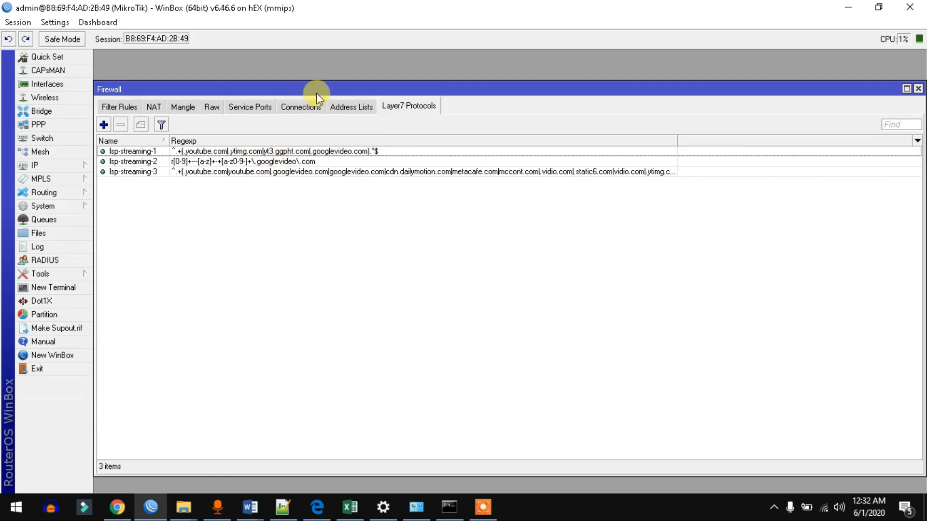
Step: Check the mangle rules against the hotspot users, and examine the entries in the firewall address lists
click(186, 106)
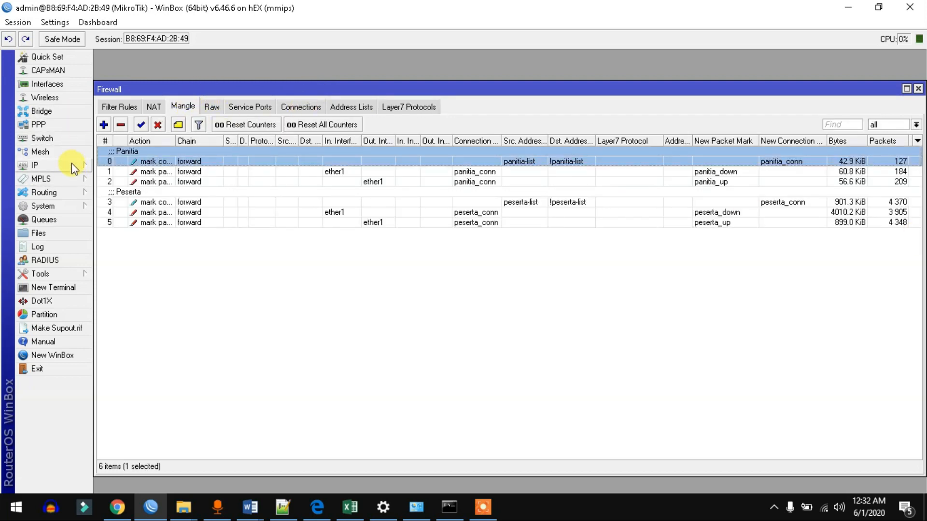
click(72, 164)
click(136, 283)
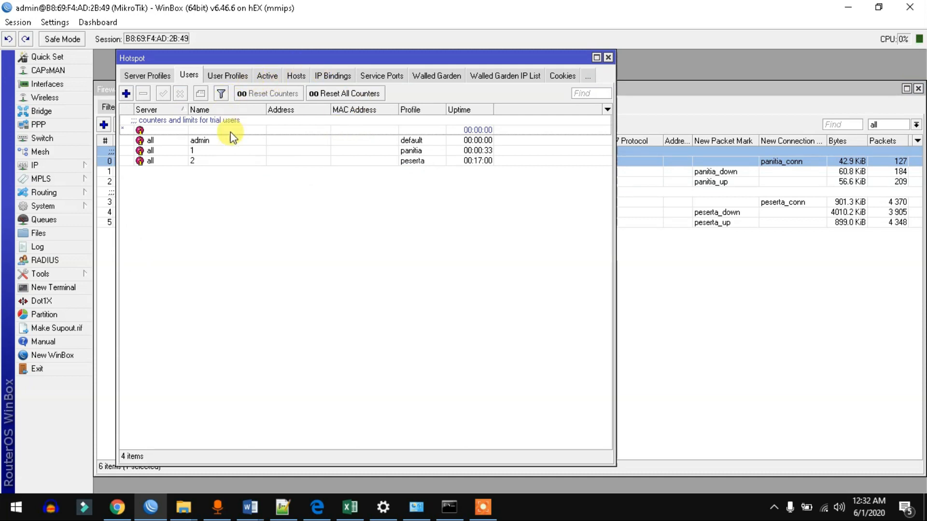
click(608, 57)
click(346, 108)
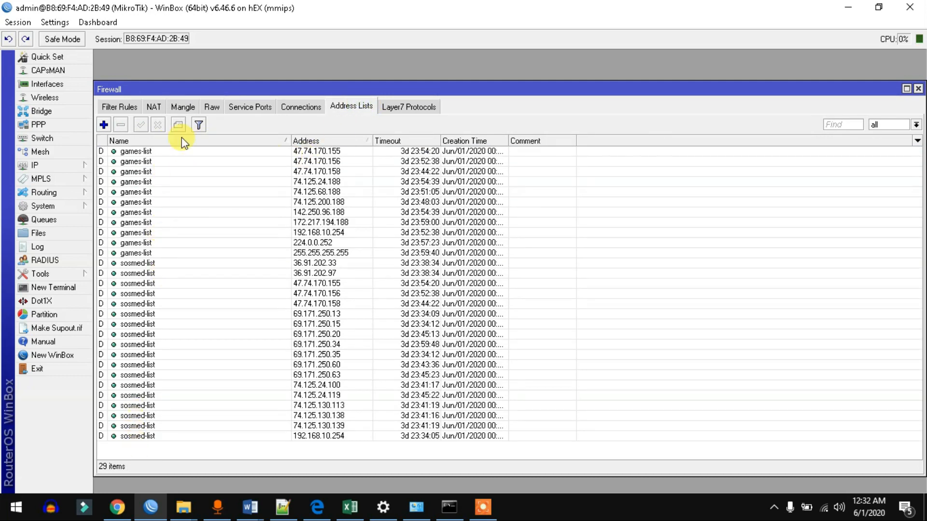
Step: Inspect the Panitia mark-connection mangle rule's chain, source and destination address lists, and new connection mark
click(177, 108)
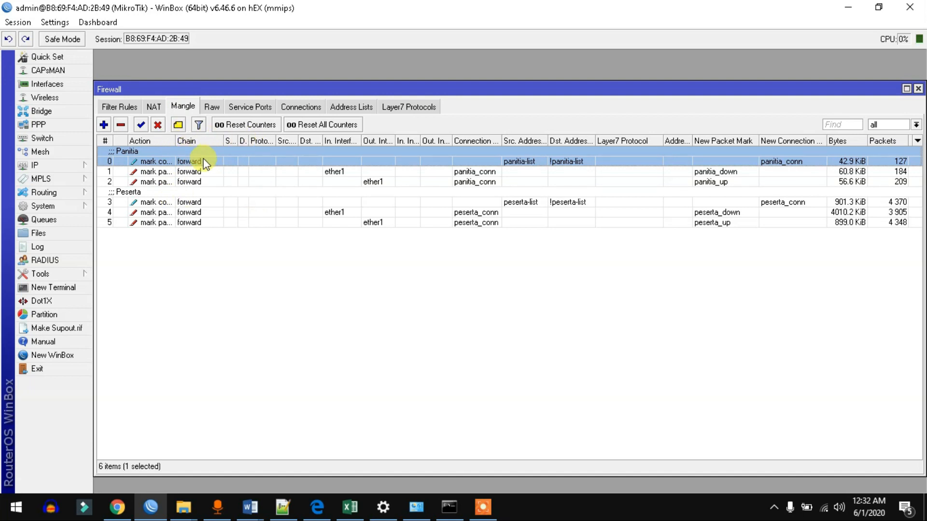
double_click(136, 160)
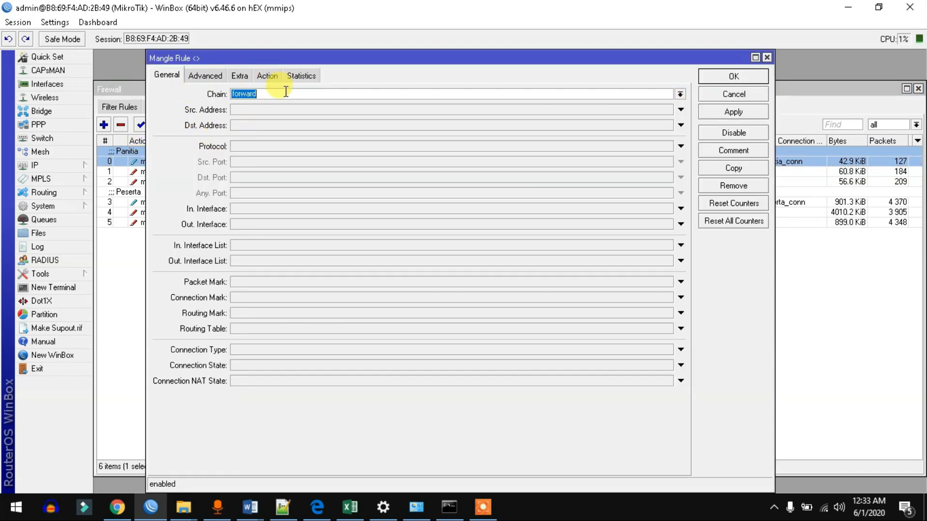
click(220, 80)
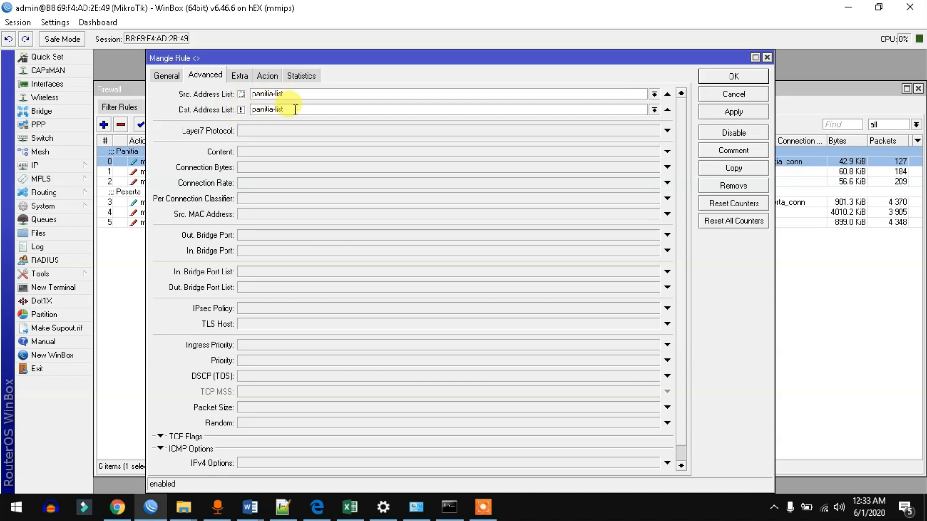
click(241, 109)
click(268, 77)
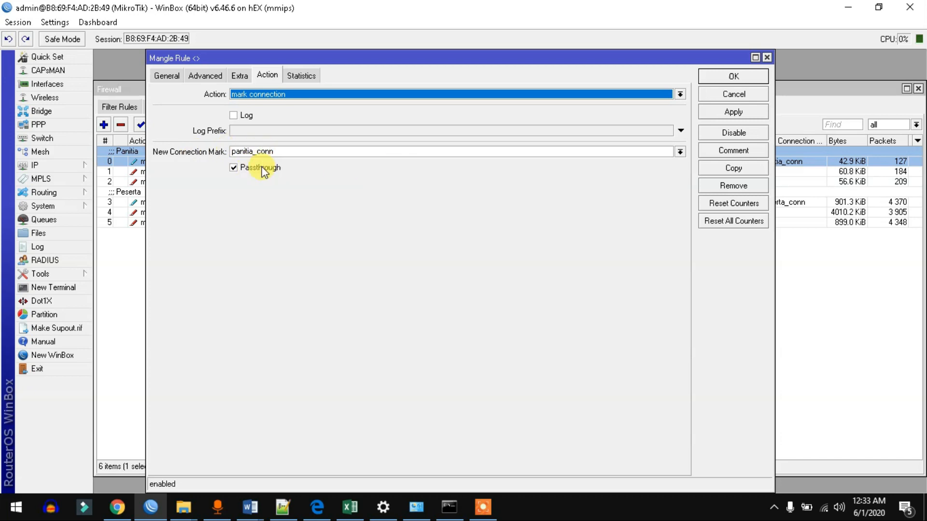
click(768, 58)
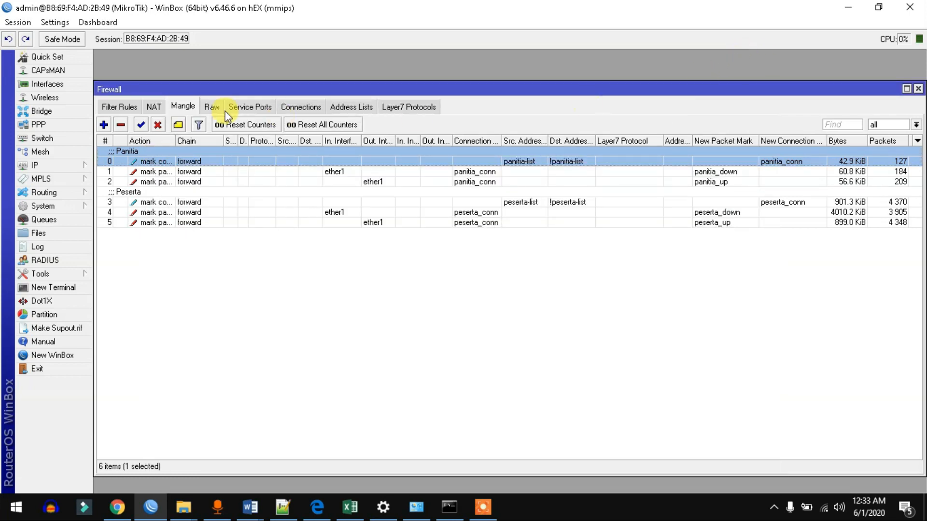
Step: Inspect the panitia_down mangle rule's incoming interface, connection mark, mark packet action and new packet mark
double_click(193, 173)
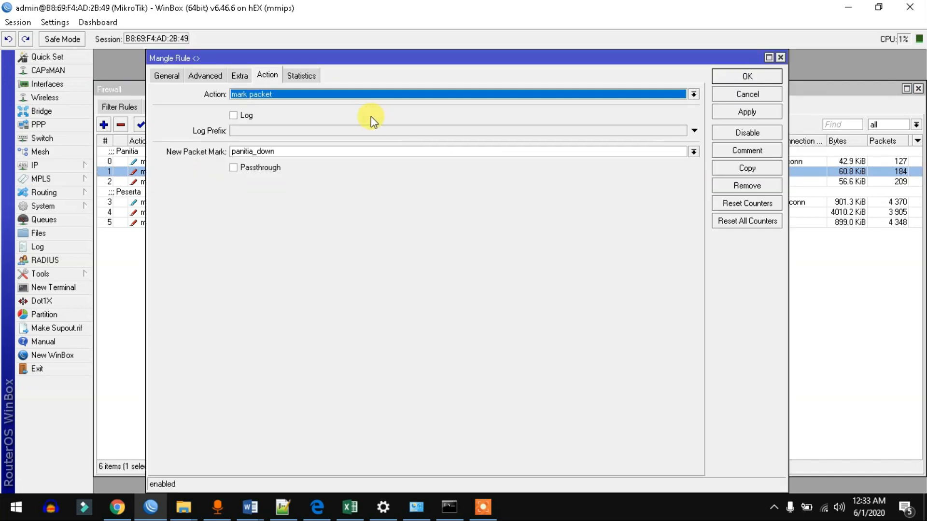
click(169, 77)
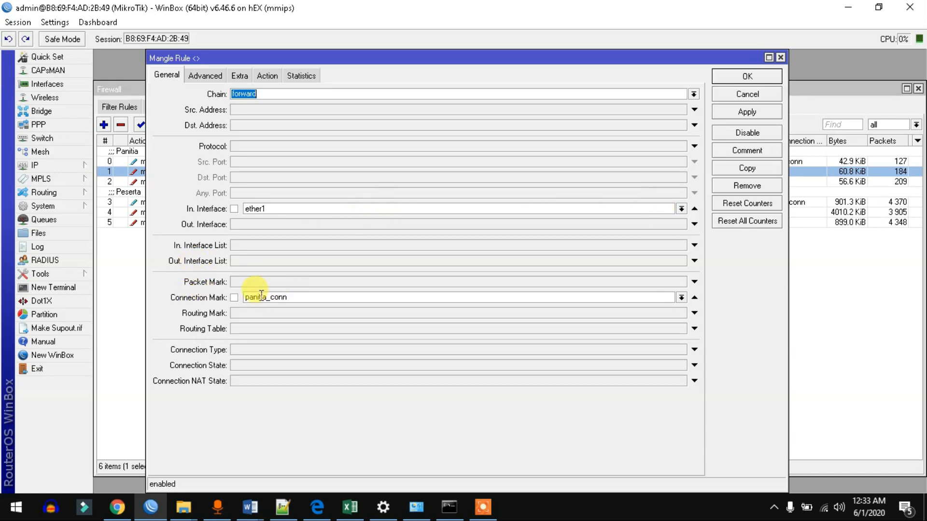
drag(287, 296, 187, 301)
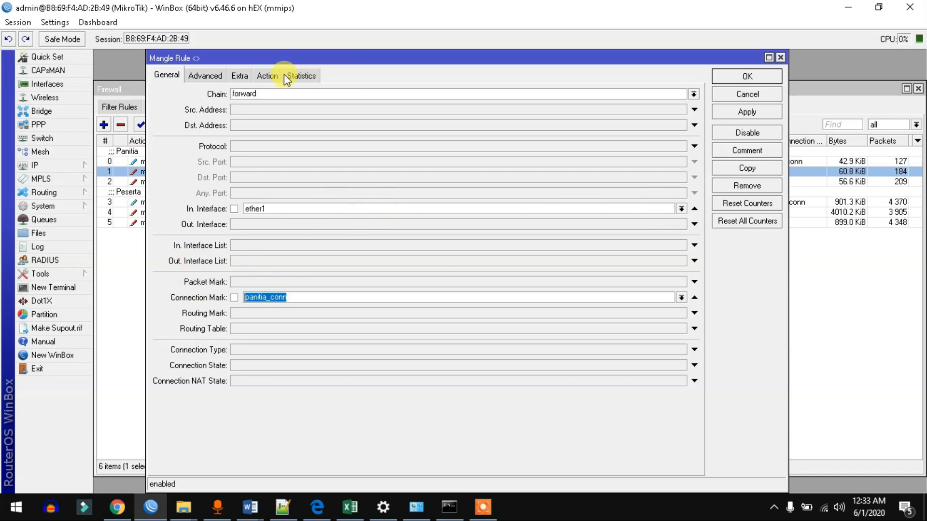
click(267, 75)
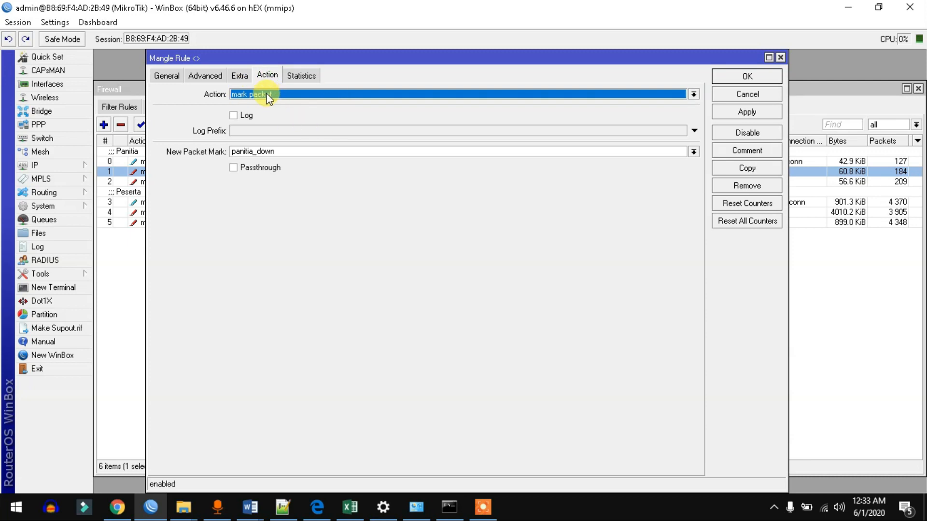
click(264, 93)
click(265, 93)
drag(296, 151, 217, 151)
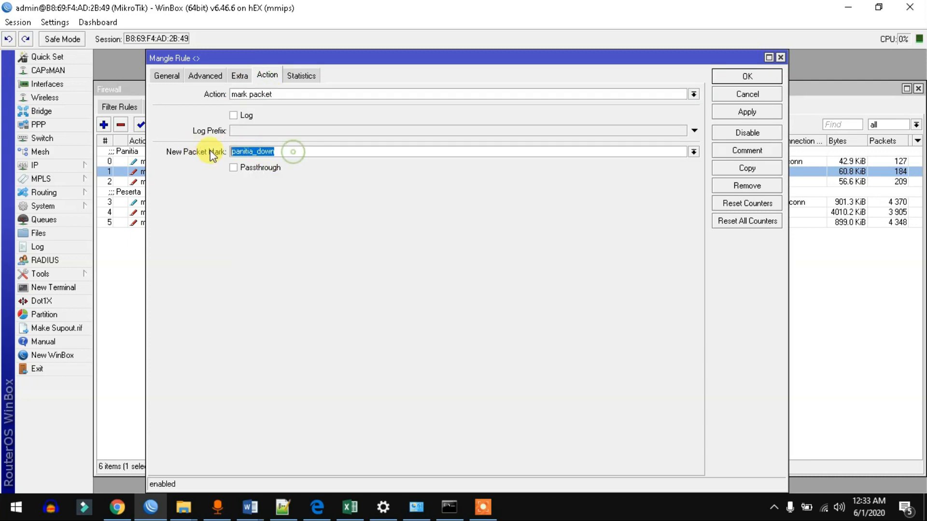
click(780, 58)
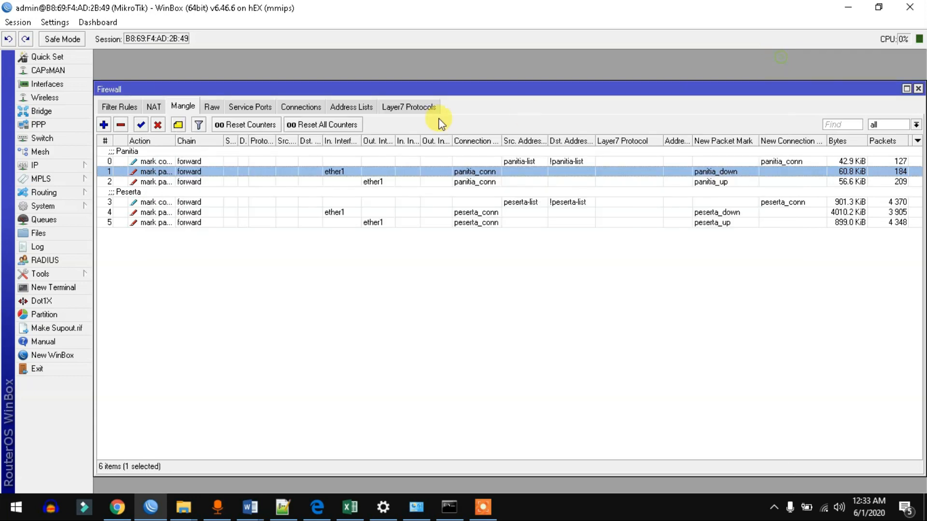
Step: Check the panitia_up mangle rule's action and compare the Panitia mangle rules with the Peserta ones
double_click(206, 182)
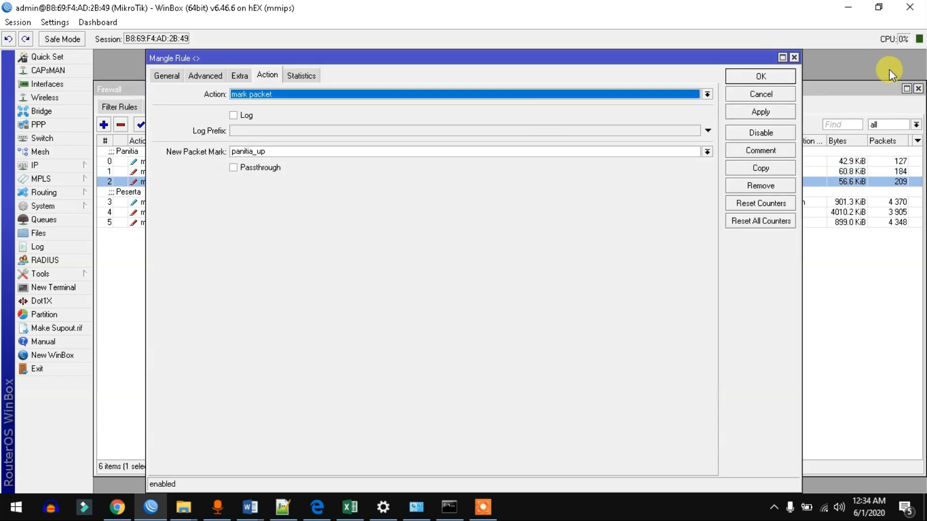
click(794, 57)
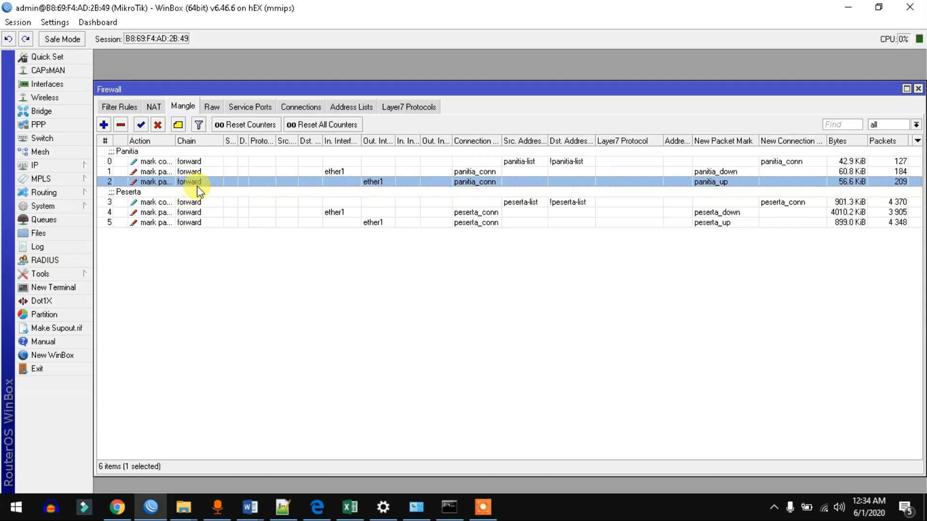
click(200, 223)
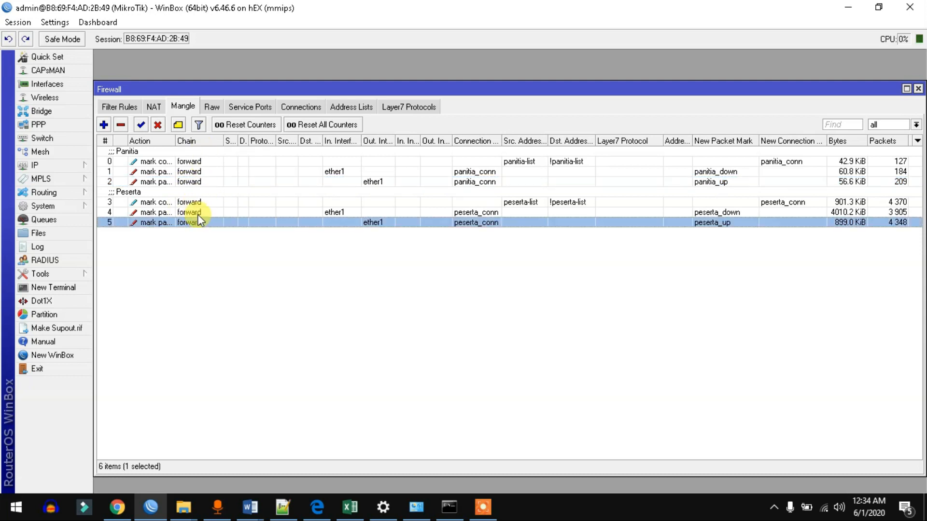
click(199, 160)
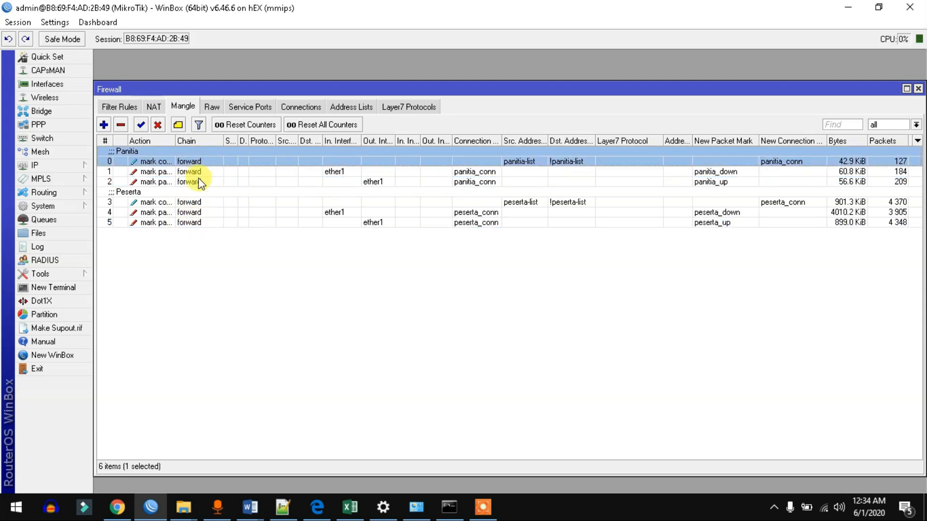
click(199, 180)
click(206, 199)
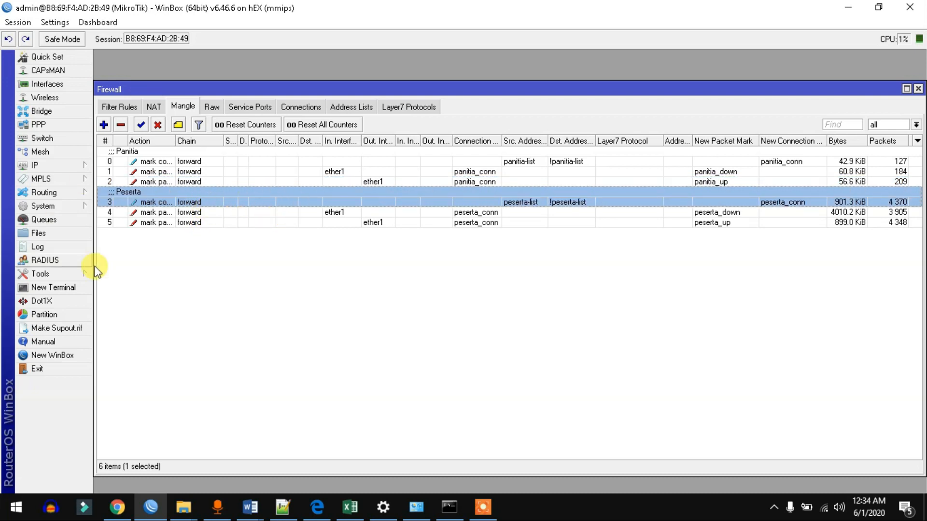
Step: Review the firewall filter rules that drop forwarded traffic from peserta-list, and close the firewall window
click(115, 104)
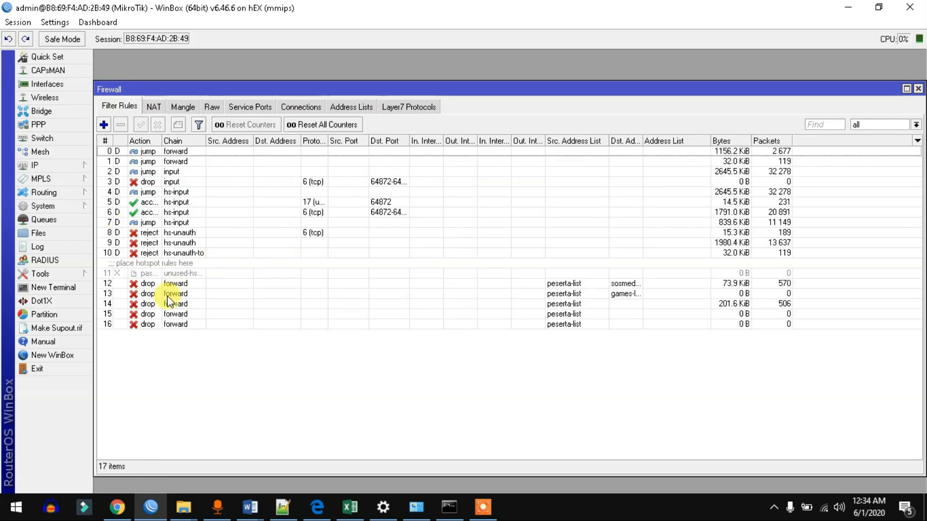
click(176, 282)
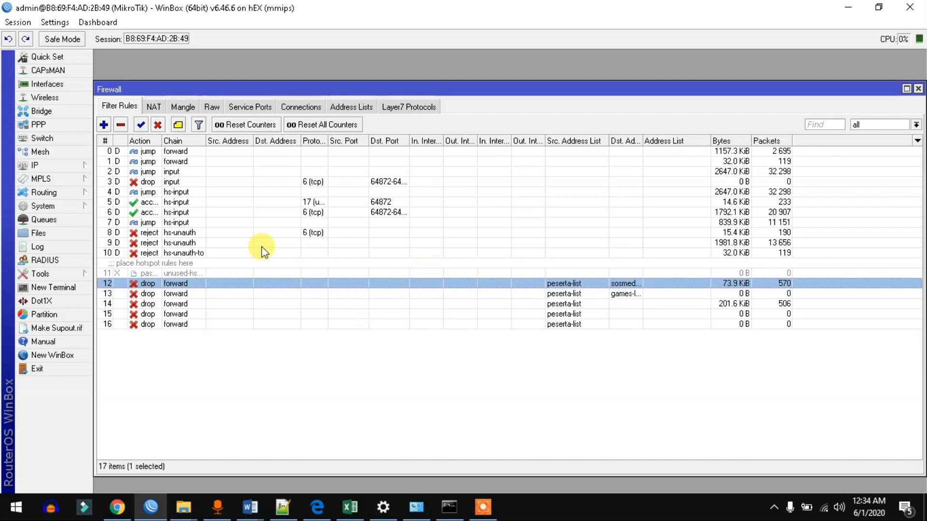
click(918, 89)
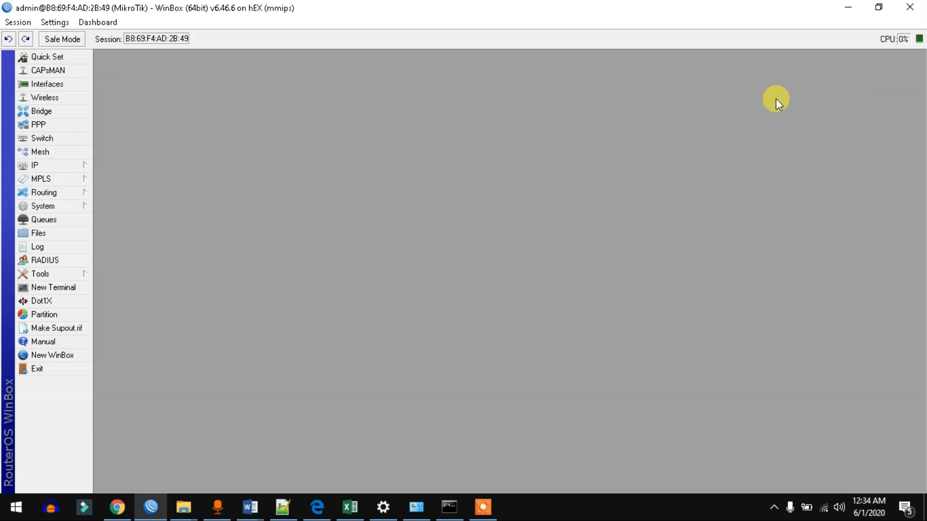
Step: Inspect the All Traffic simple queue's target network and its upload and download max limits
click(57, 220)
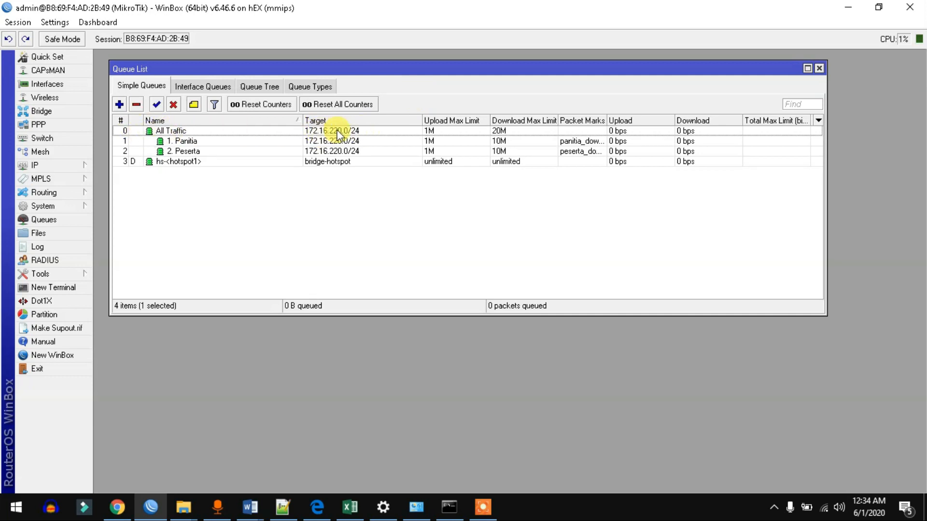
click(318, 130)
double_click(319, 130)
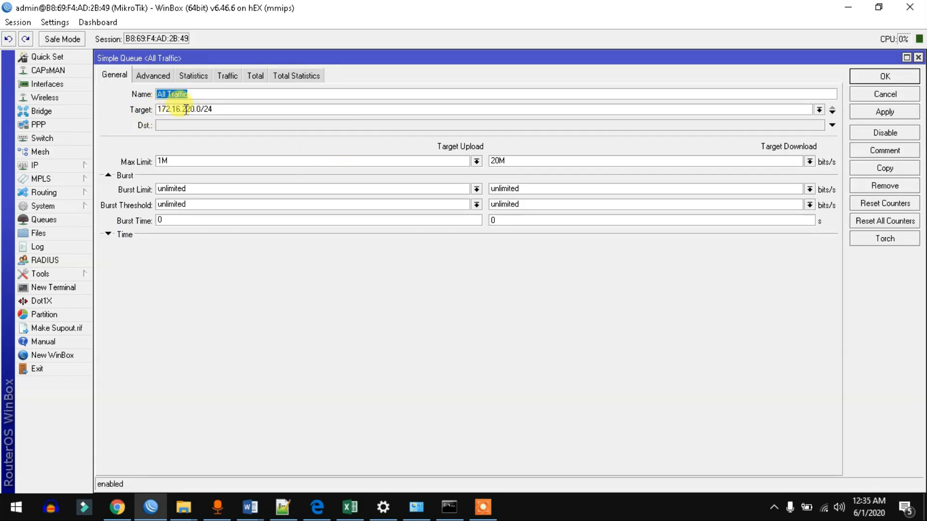
click(918, 57)
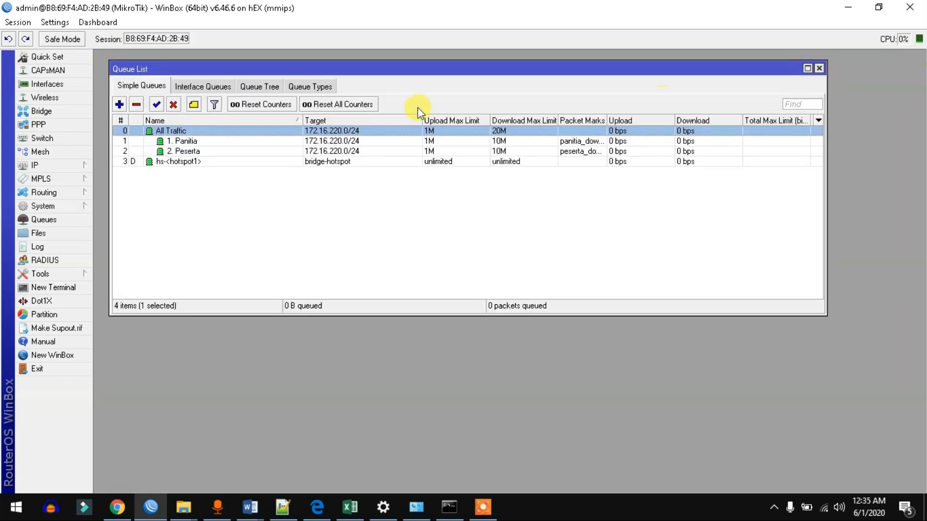
Step: Inspect the Panitia simple queue's target, max limits, packet marks and parent queue
double_click(209, 141)
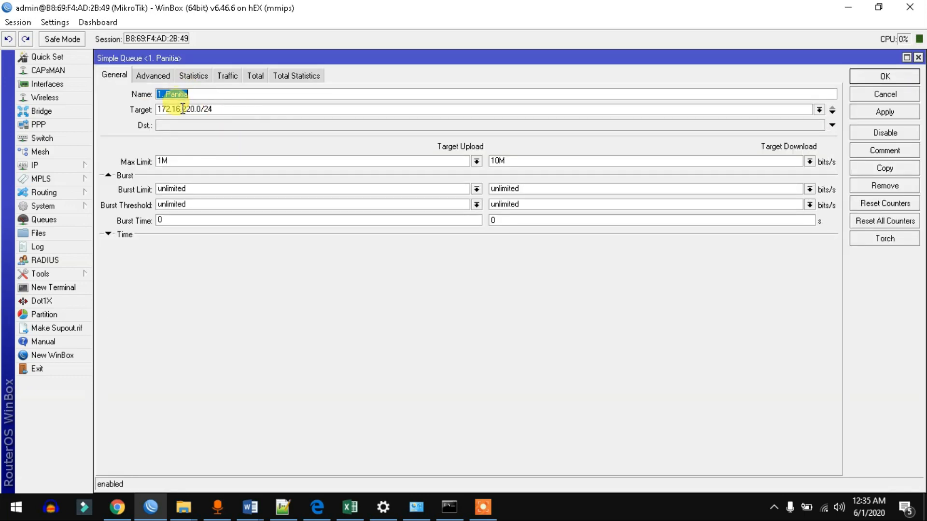
click(152, 76)
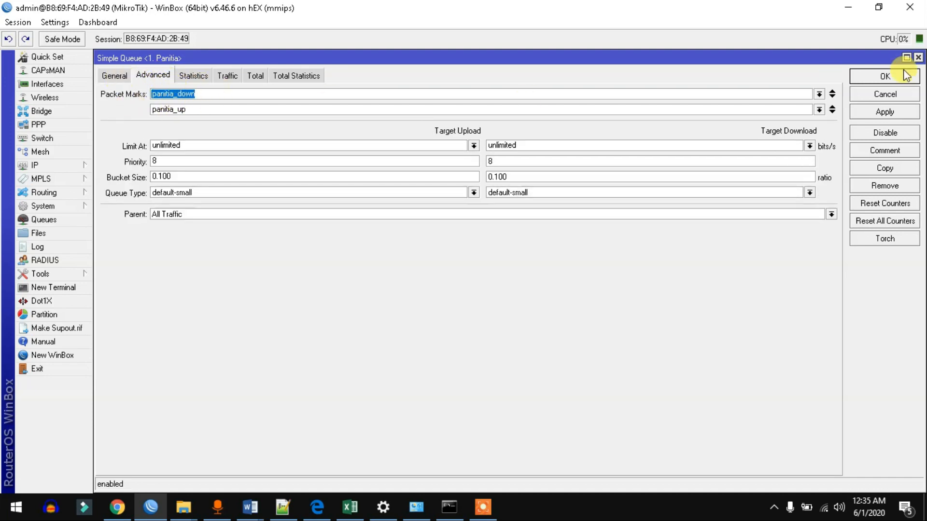
click(918, 57)
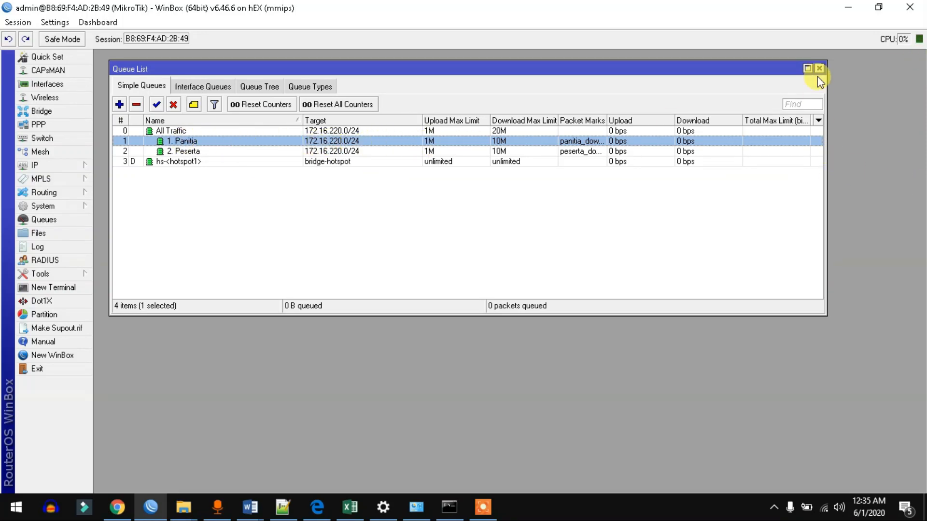
Step: Narrow the queue list window to make room for the phone view, and check user 1's session among the active hotspot users
drag(824, 86, 665, 92)
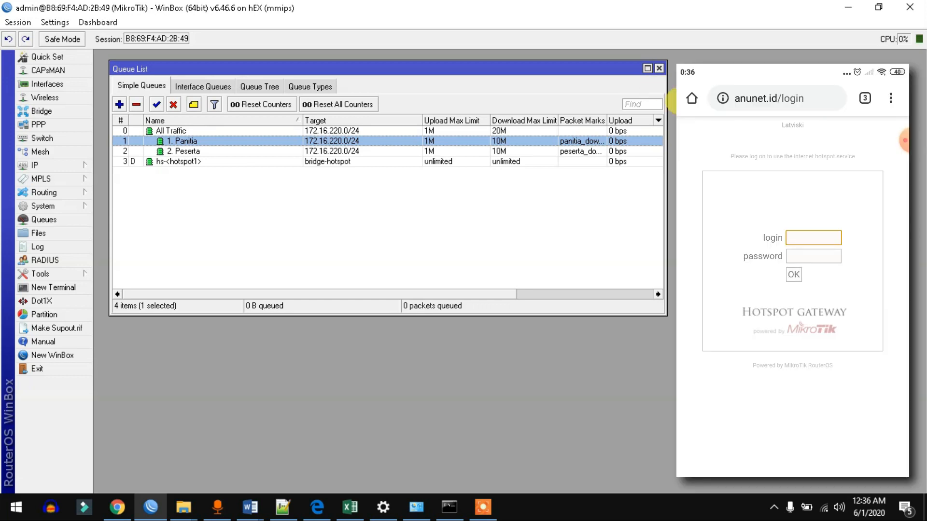
click(44, 165)
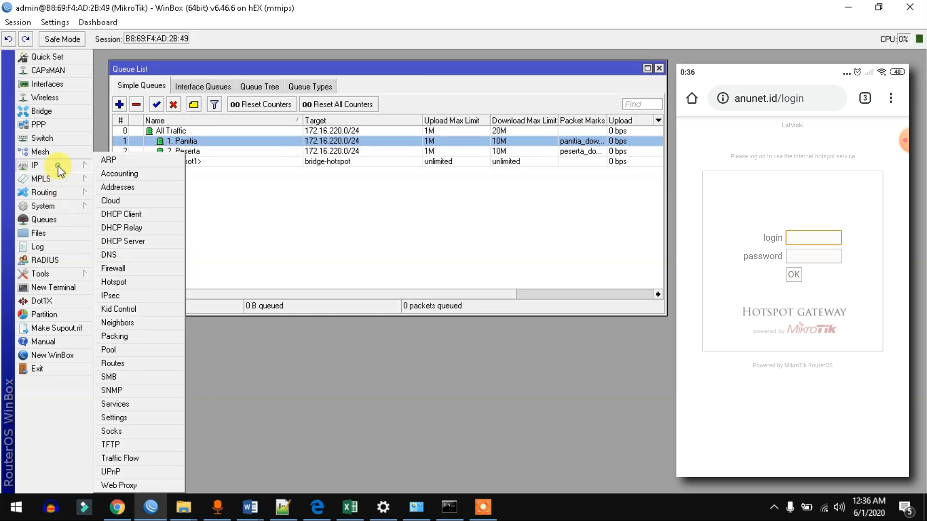
click(140, 283)
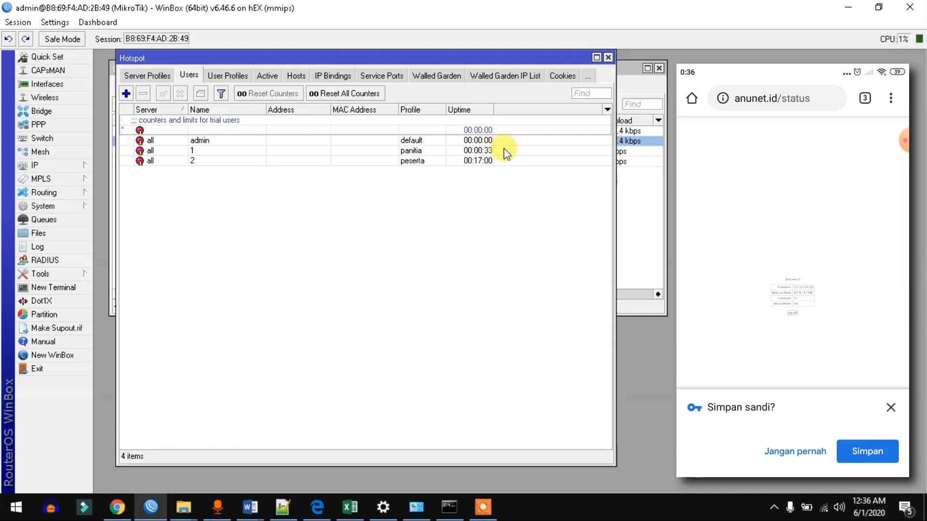
click(267, 74)
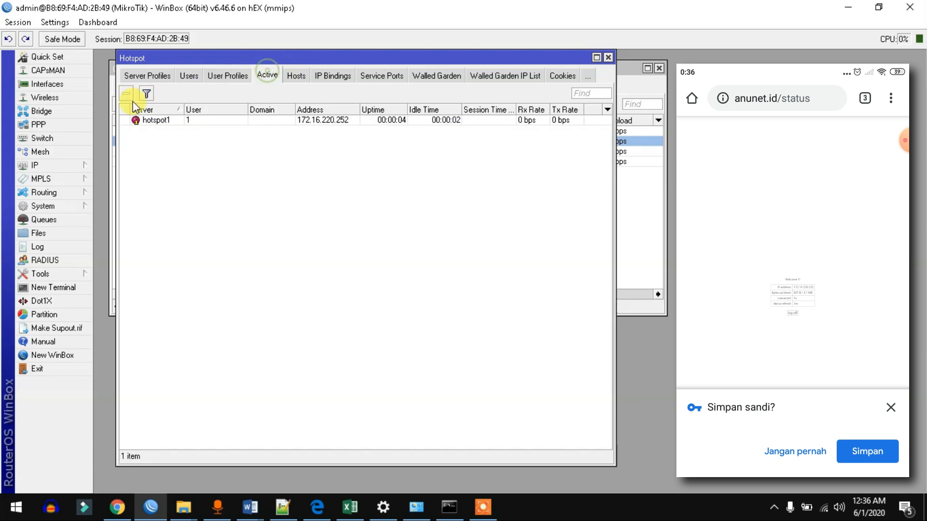
click(164, 120)
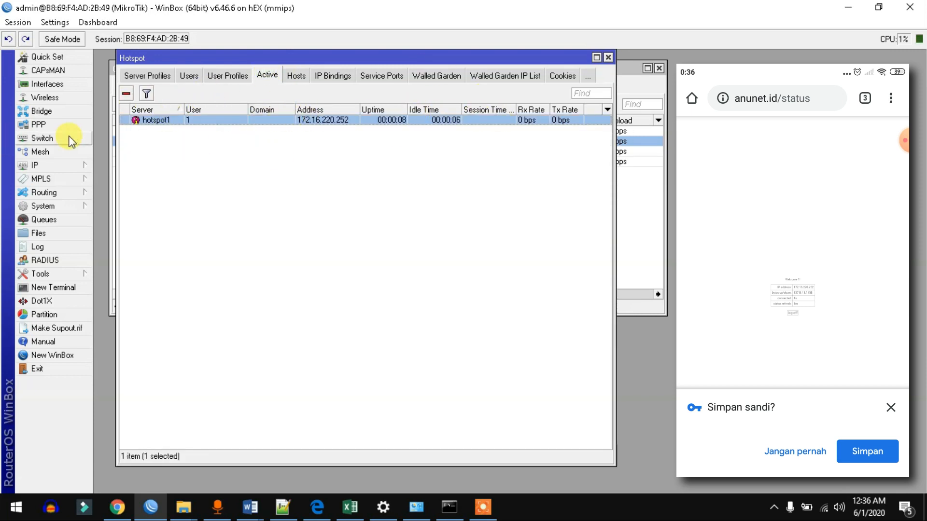
Step: Inspect the dynamic panitia-list entry in the firewall address lists, and close the entry and the firewall window
click(61, 170)
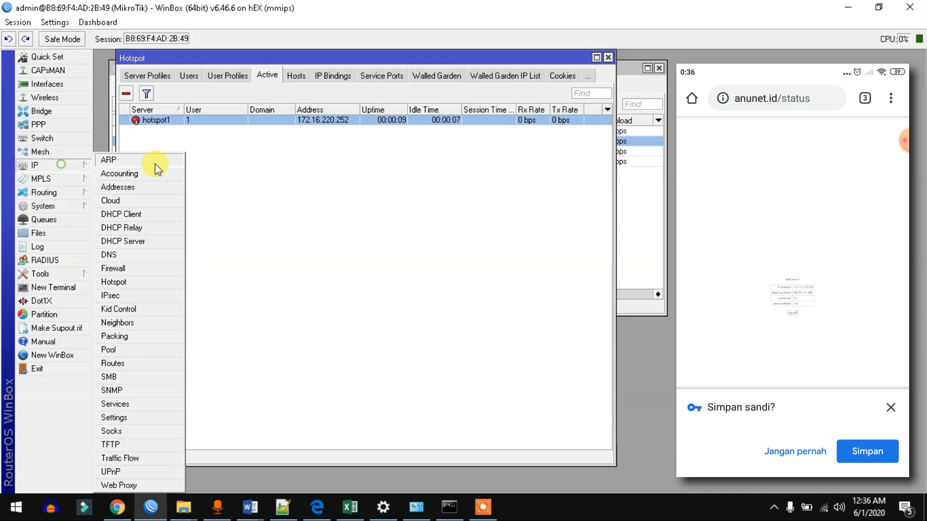
click(139, 267)
click(371, 110)
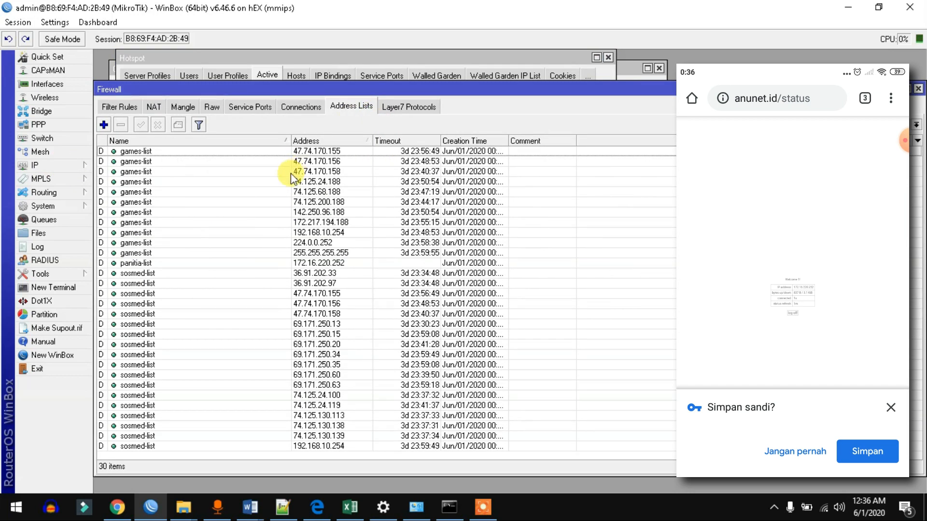
click(148, 263)
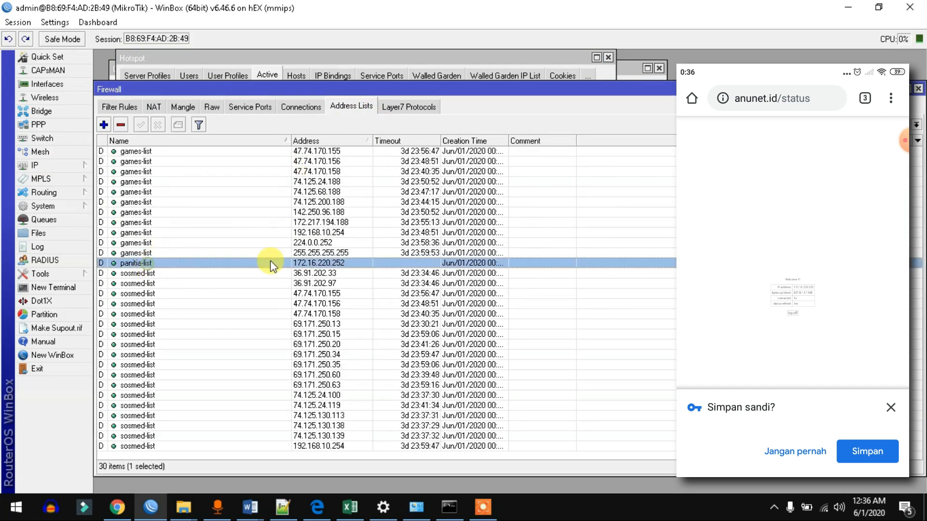
double_click(334, 264)
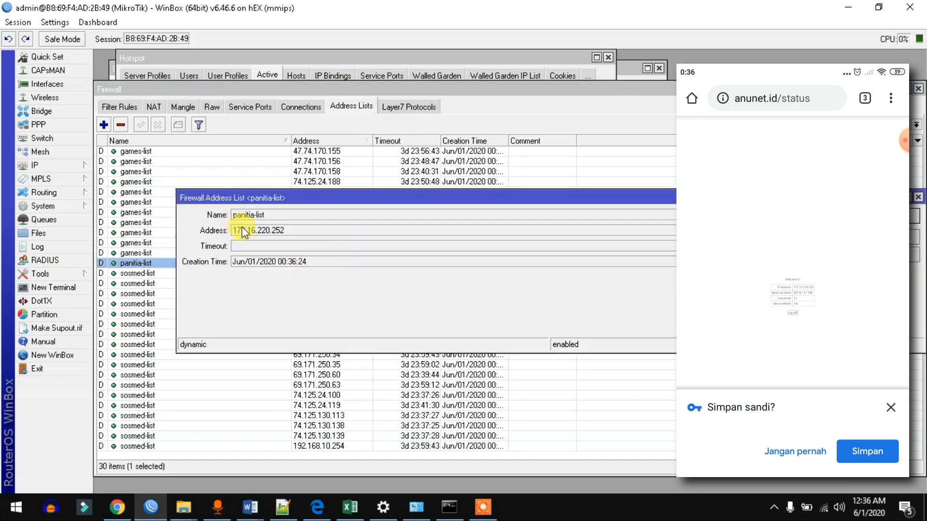
click(917, 197)
click(918, 88)
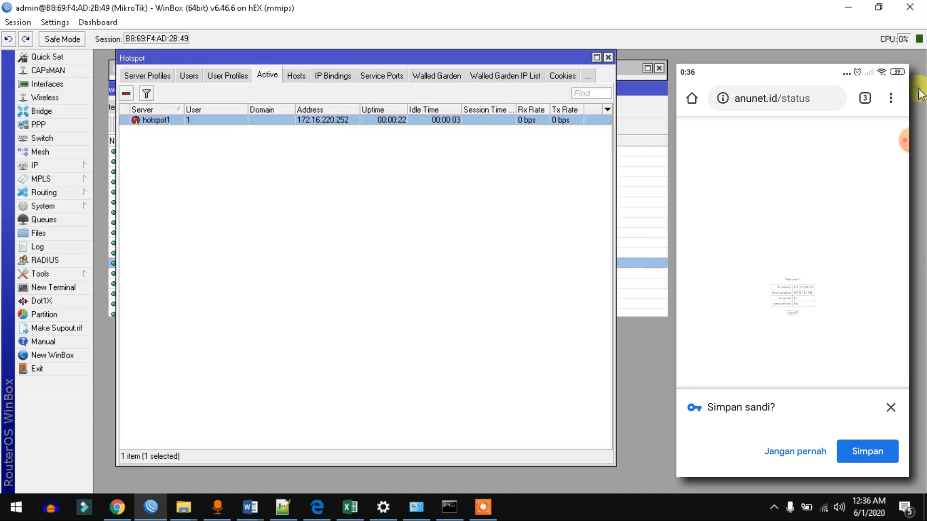
Step: Check the Panitia queue's live traffic and remove user 1's session from the active hotspot users
click(58, 219)
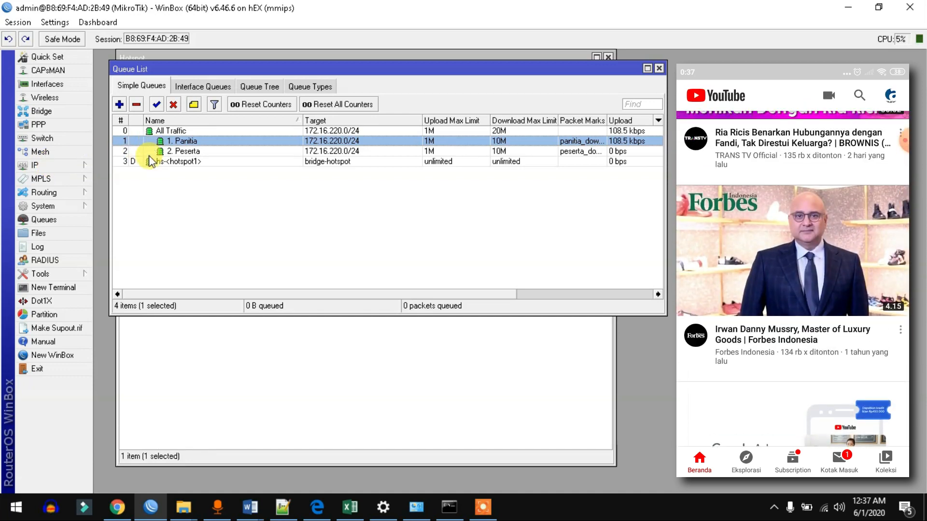
click(285, 358)
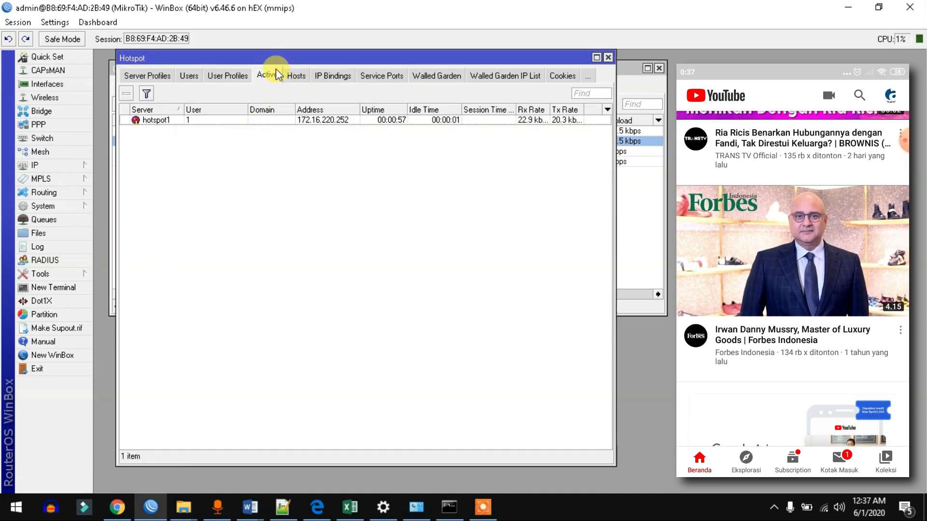
click(216, 120)
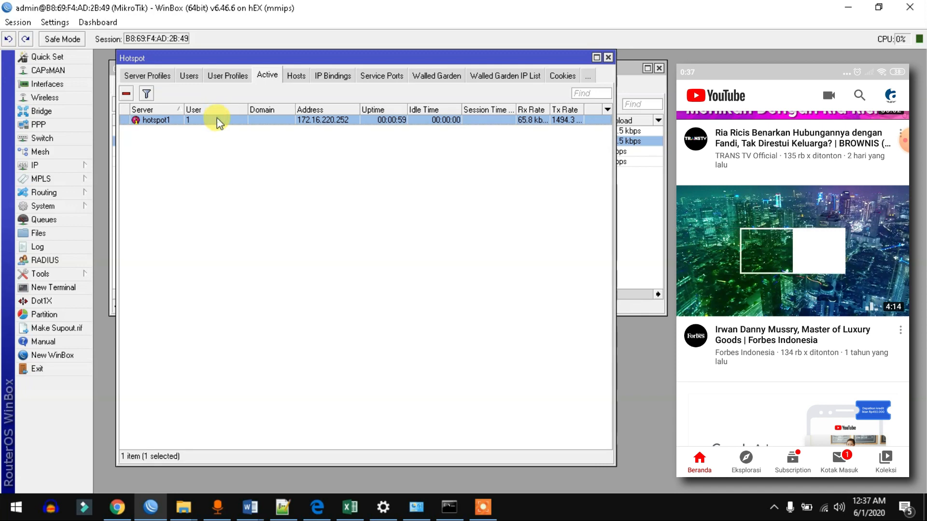
key(Delete)
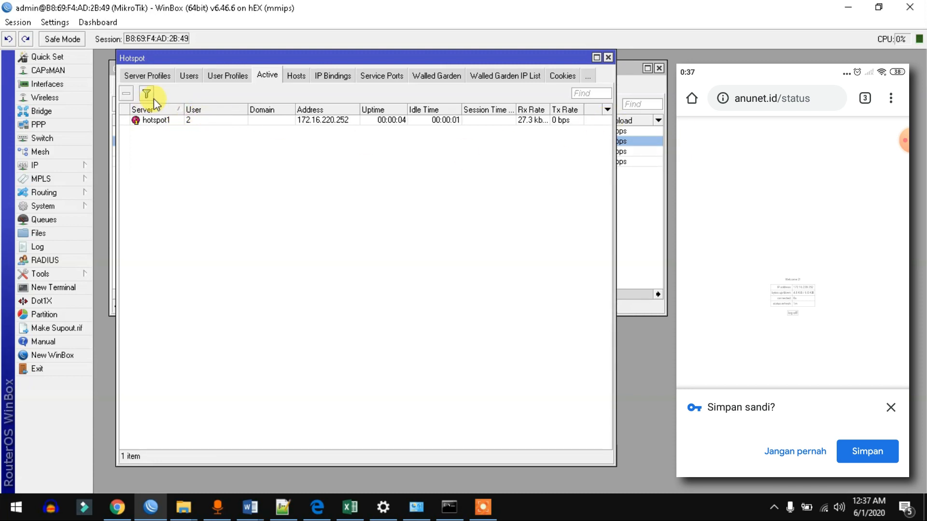
Step: Check the dynamic peserta-list entry in the firewall address lists and display the firewall filter rules
click(71, 166)
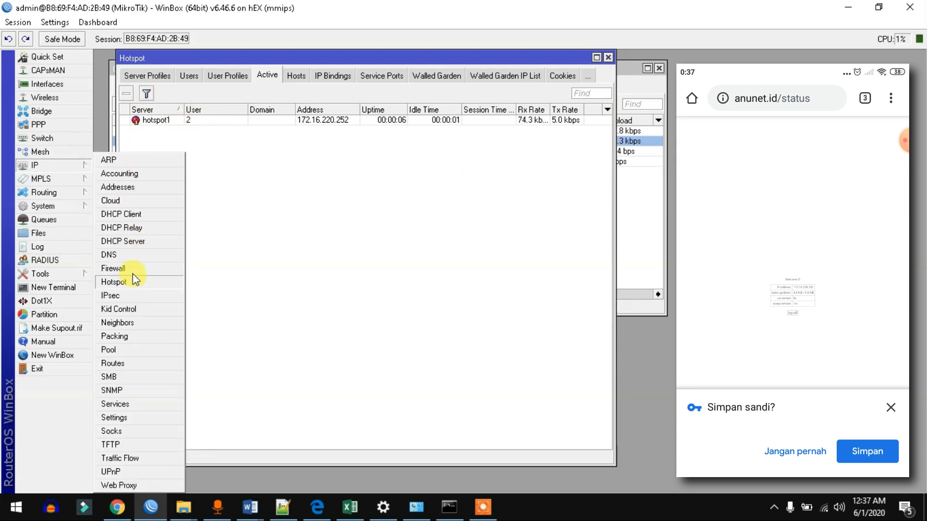
click(130, 268)
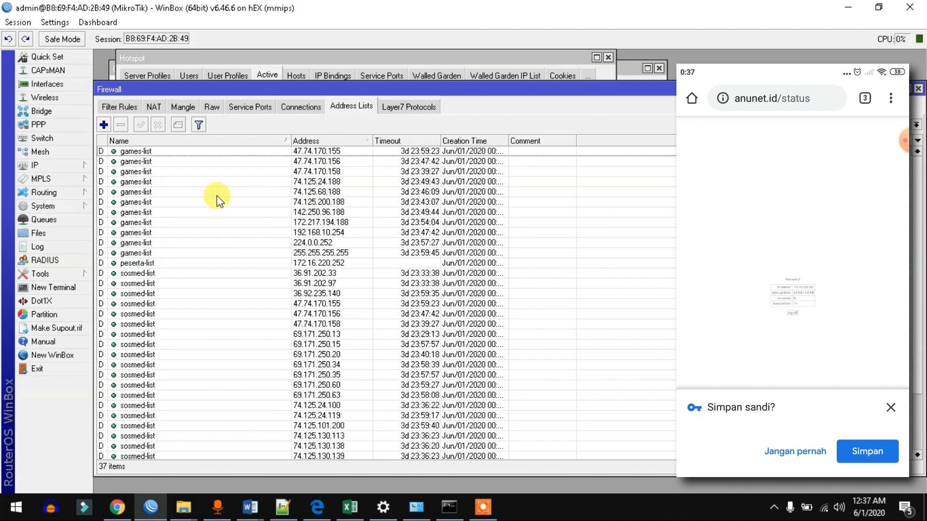
click(145, 263)
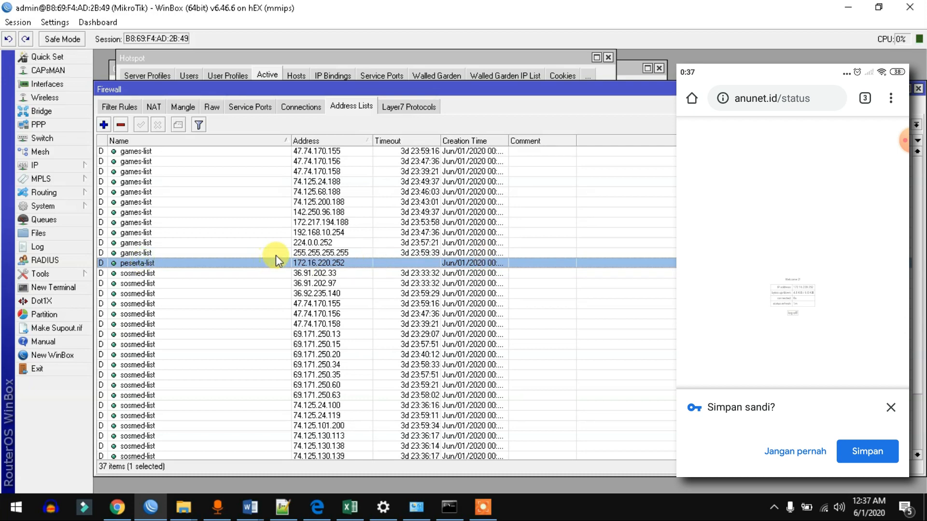
click(112, 105)
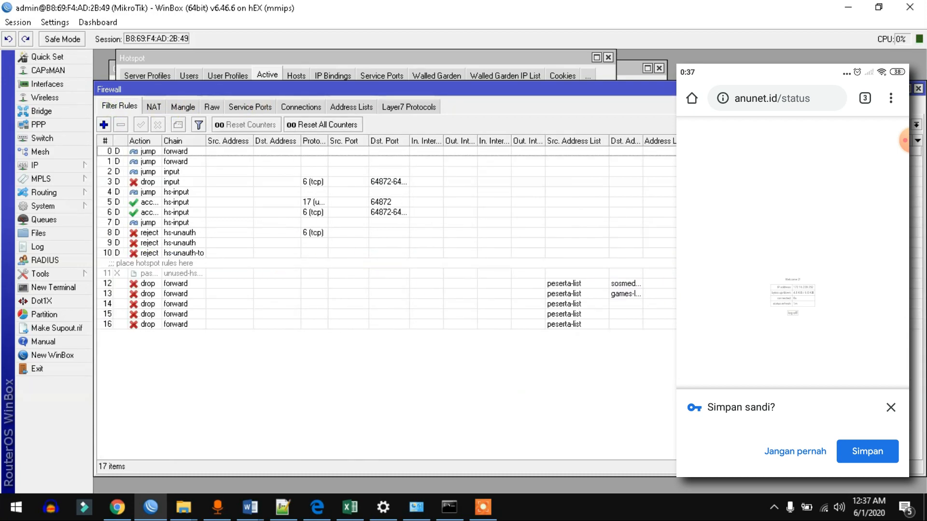